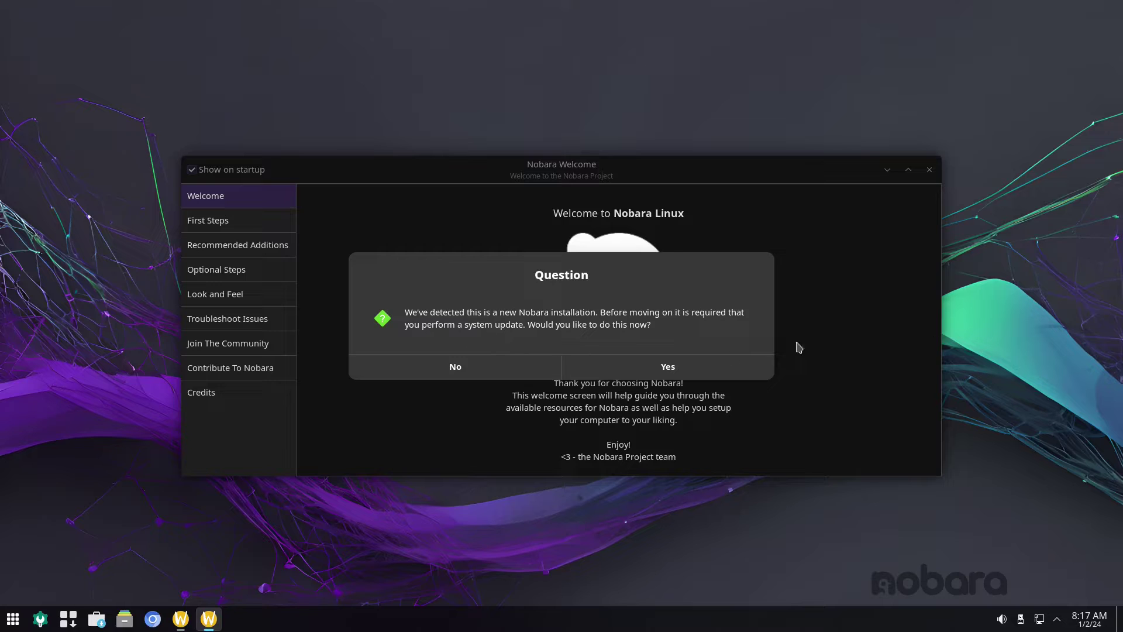
Accept Nobara Welcome's prompt to run the system update for the new install.
{"action": "left_click", "coordinate": [685, 363]}
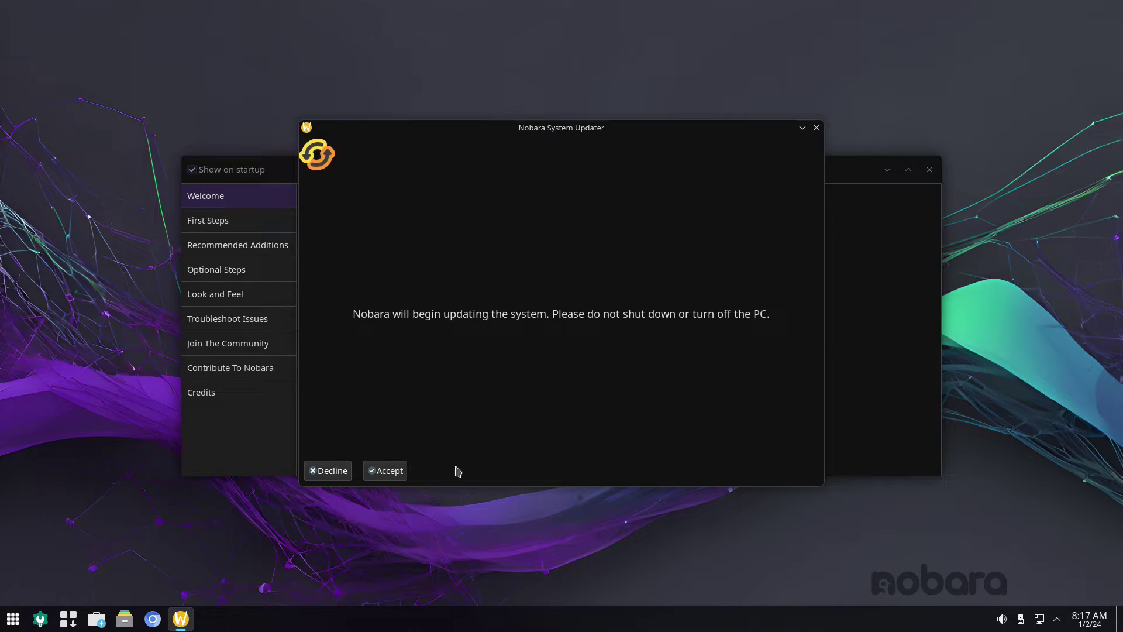
Start the system update, authorize it with the user's password, and show the First Steps page.
{"action": "left_click", "coordinate": [385, 471]}
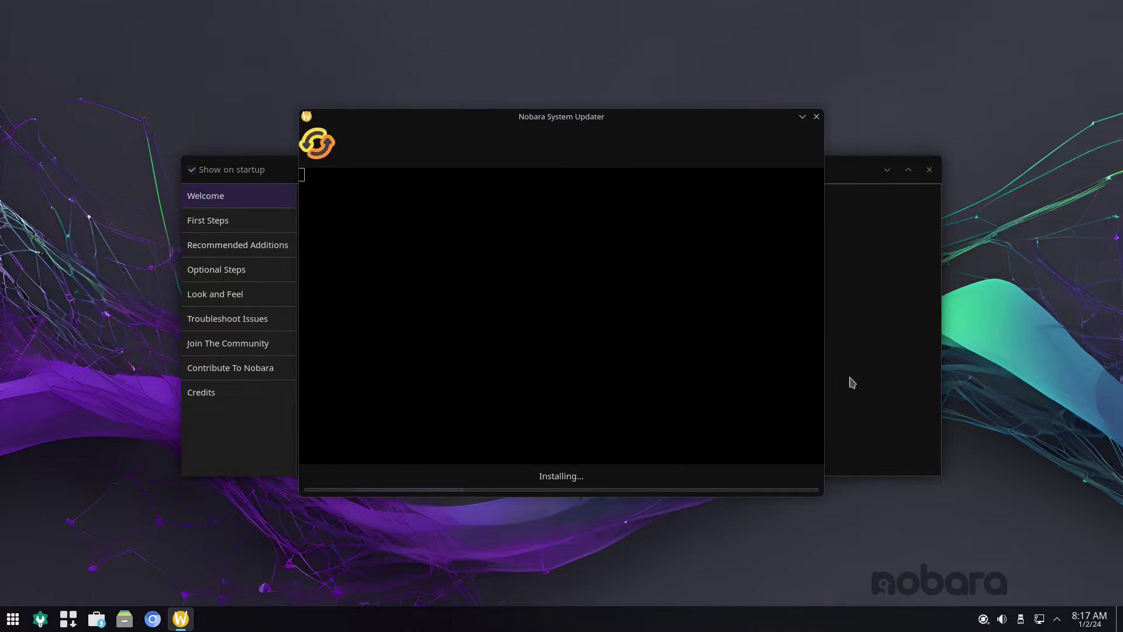
{"action": "left_click", "coordinate": [883, 348]}
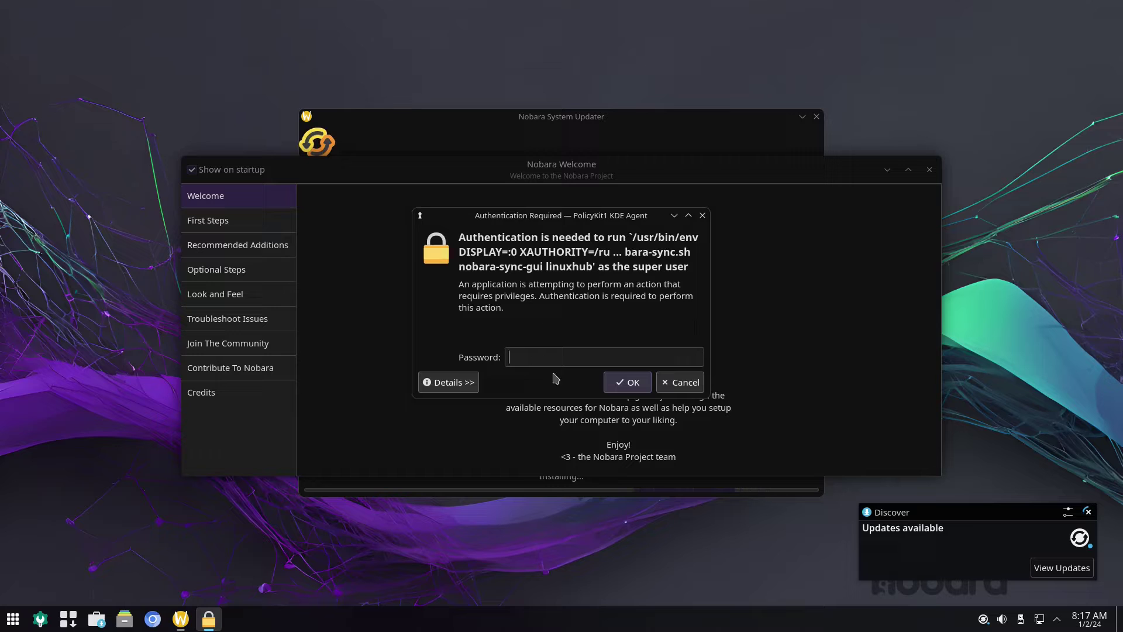
{"action": "type", "text": "****"}
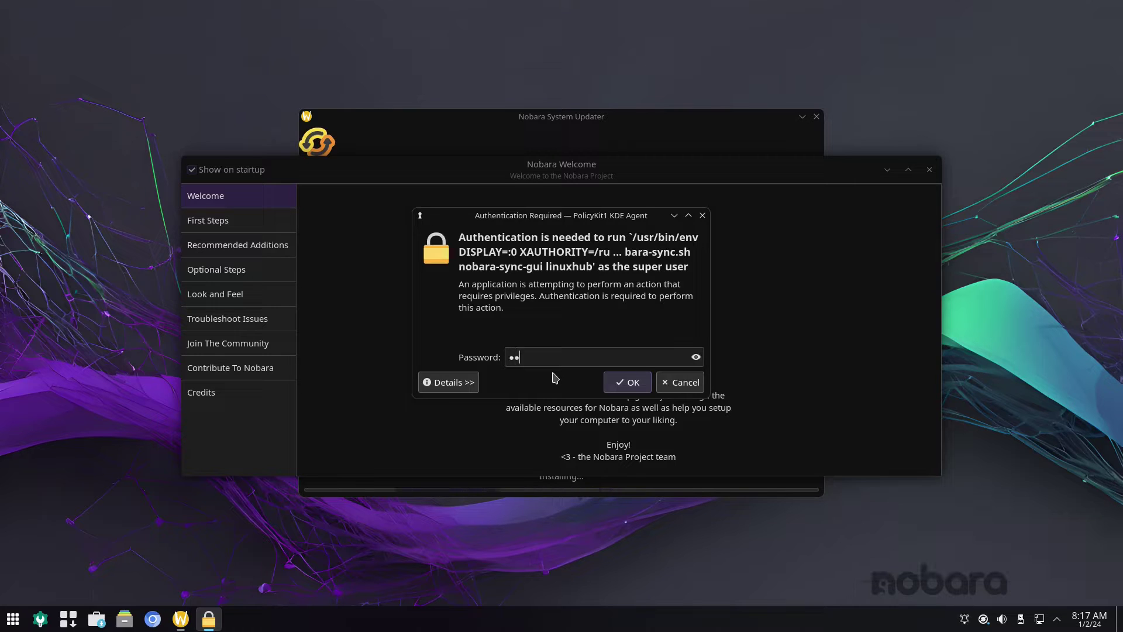
{"action": "key", "text": "Return"}
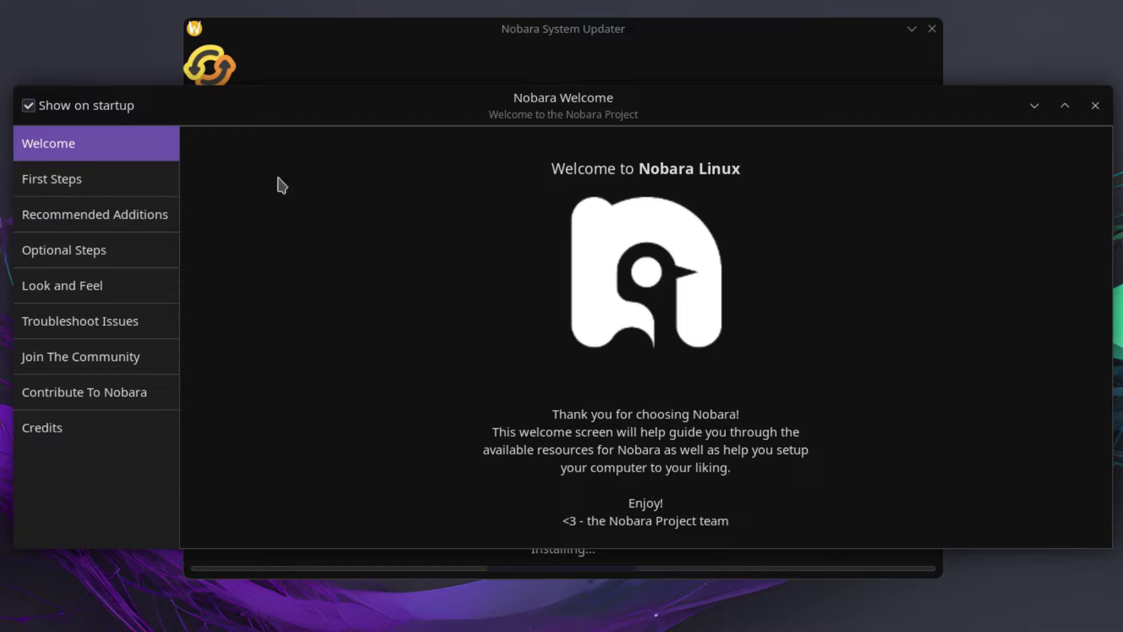
{"action": "left_click", "coordinate": [49, 182]}
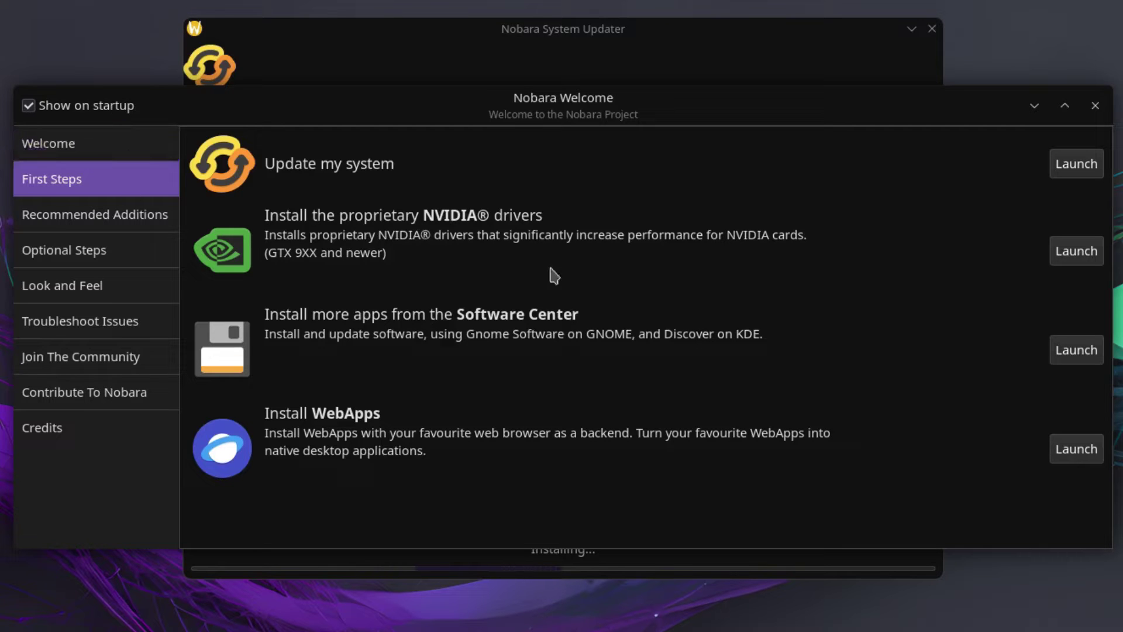
View the Recommended Additions page, then the Optional Steps drivers and fixups page.
{"action": "left_click", "coordinate": [74, 218]}
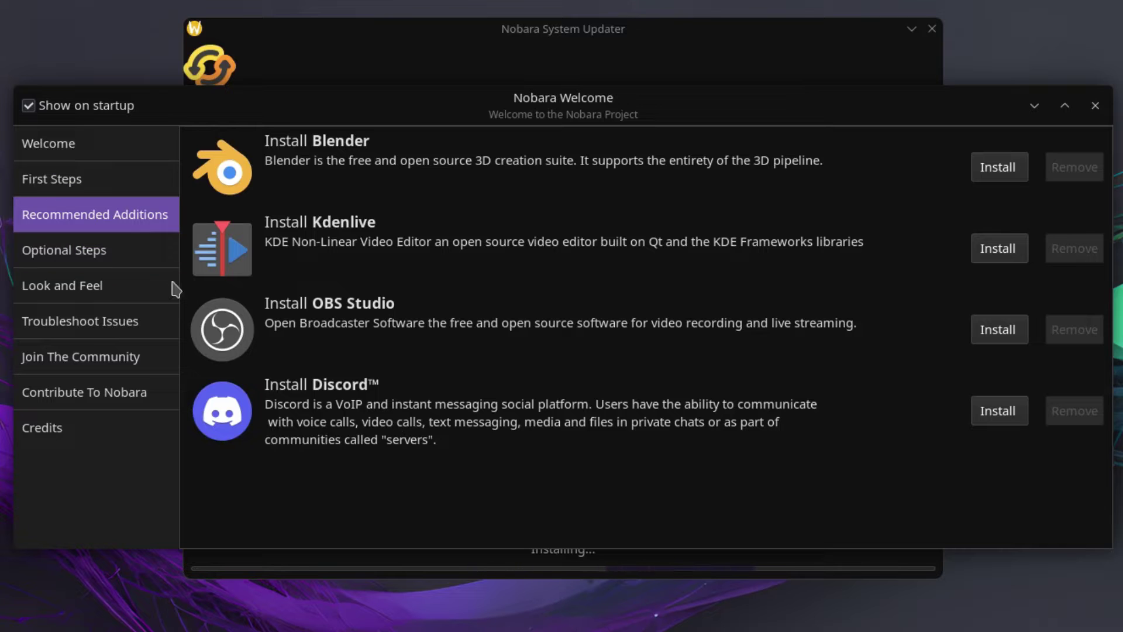
{"action": "left_click", "coordinate": [61, 256]}
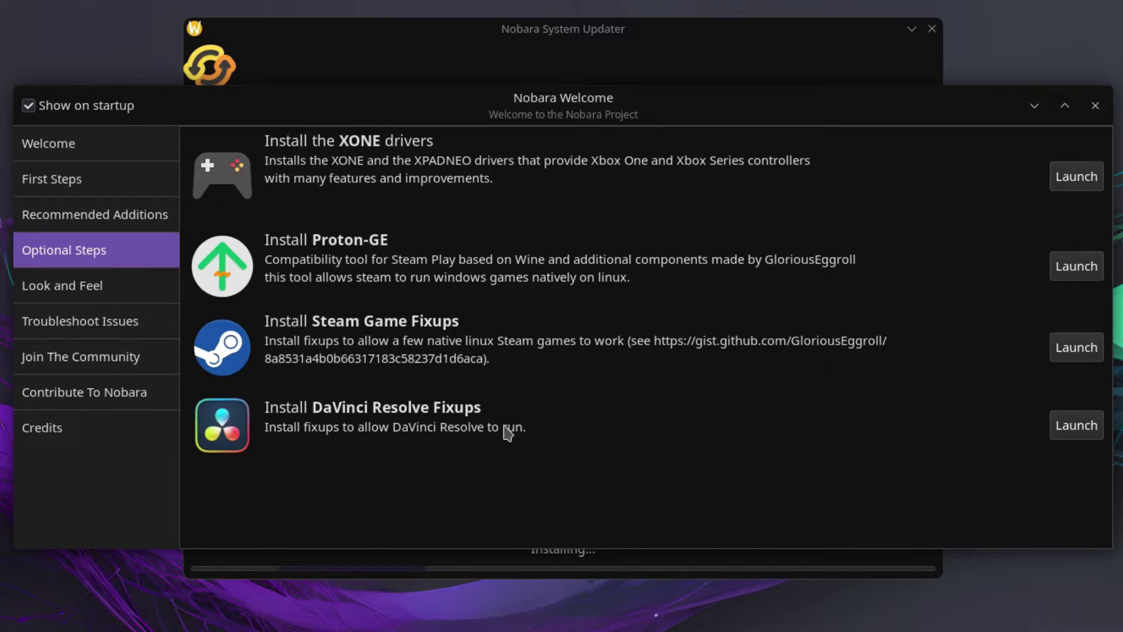
Browse Look and Feel, Troubleshoot Issues, Join The Community, Contribute and Credits, then close Welcome.
{"action": "left_click", "coordinate": [68, 290]}
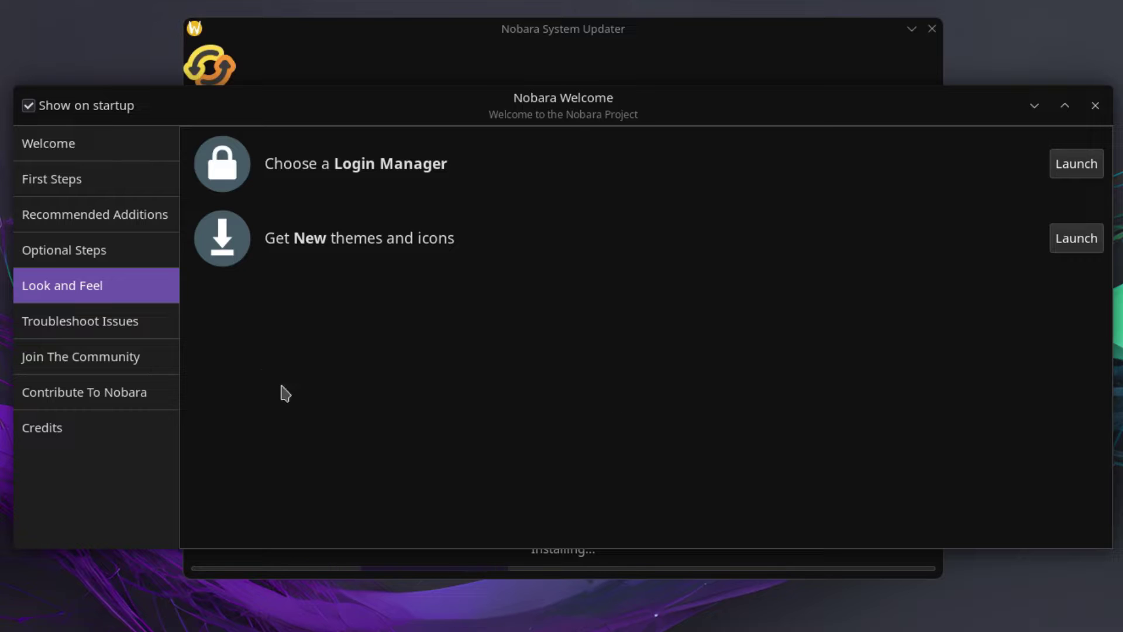
{"action": "left_click", "coordinate": [76, 324]}
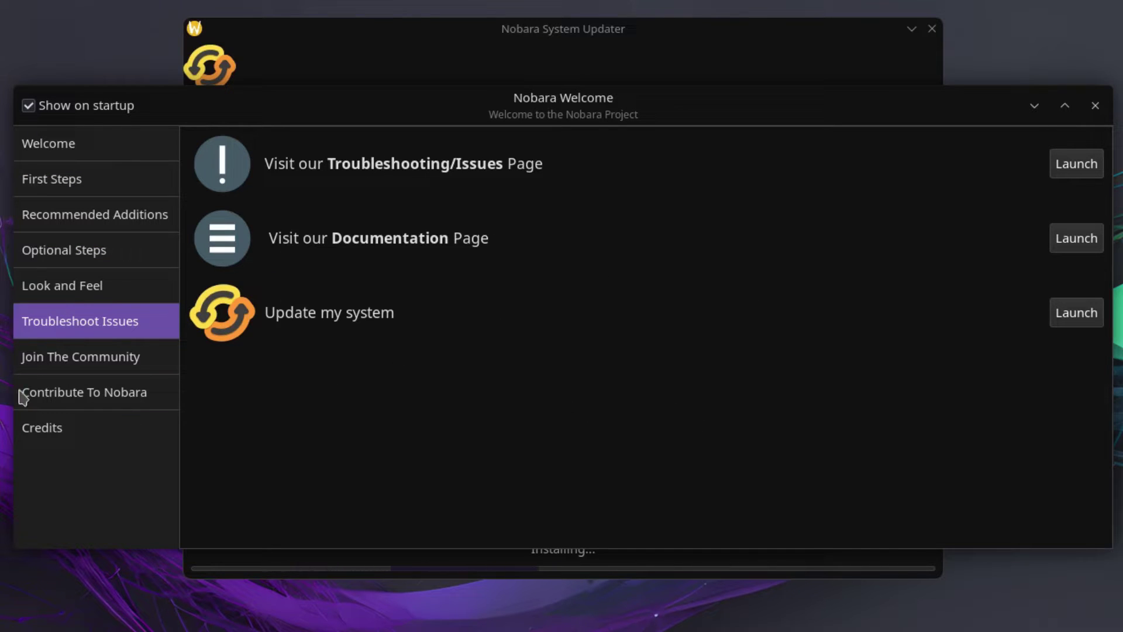
{"action": "left_click", "coordinate": [97, 358]}
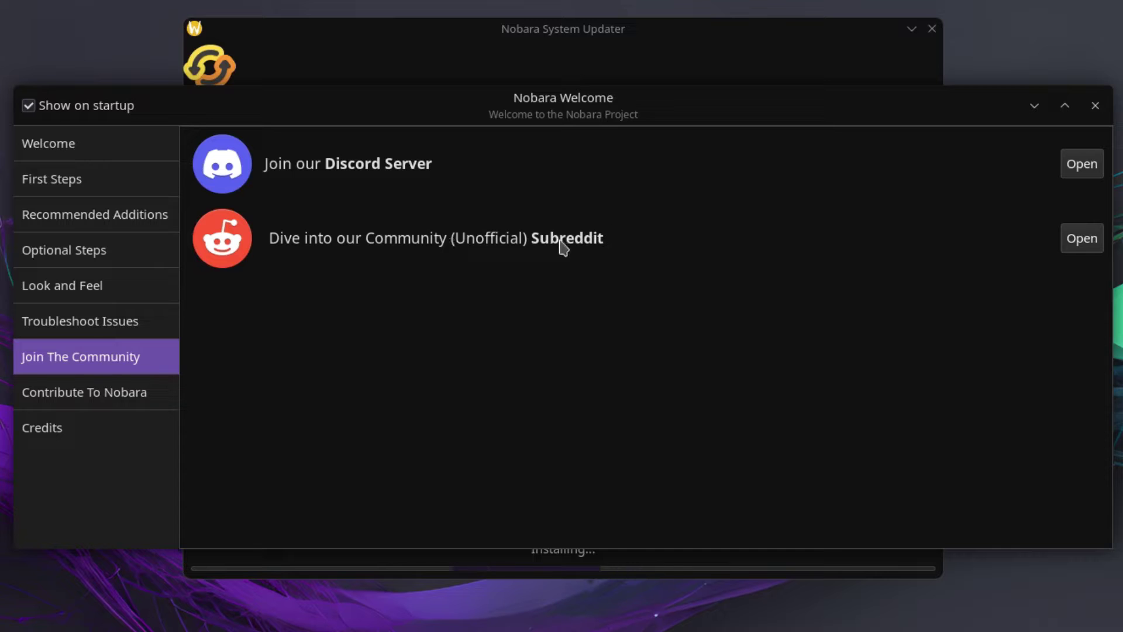
{"action": "left_click", "coordinate": [111, 392]}
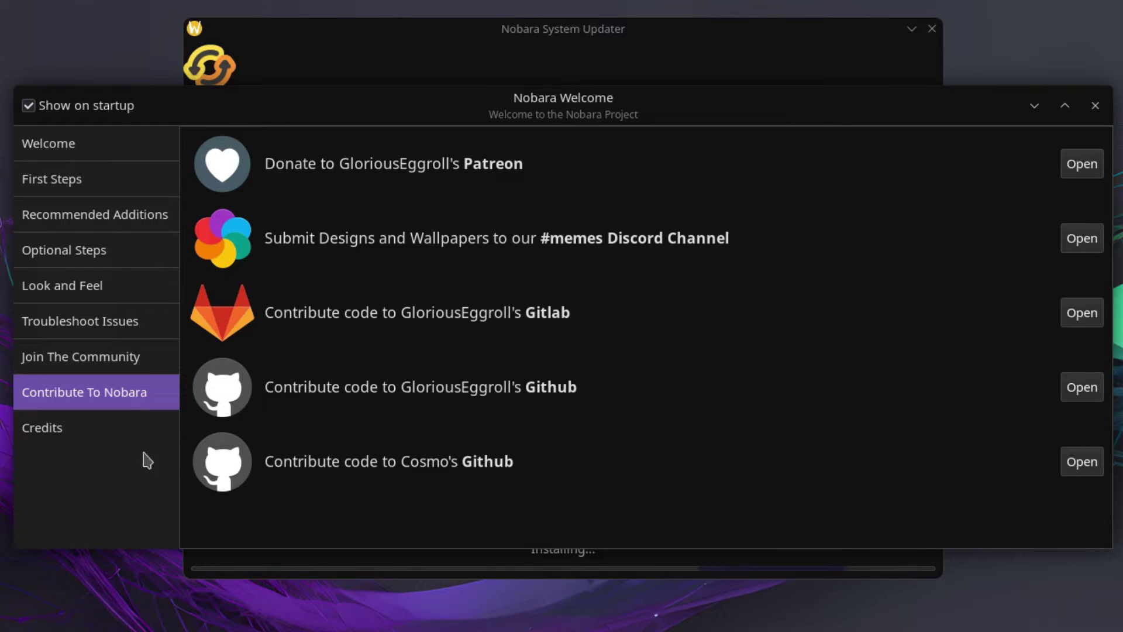
{"action": "left_click", "coordinate": [62, 431]}
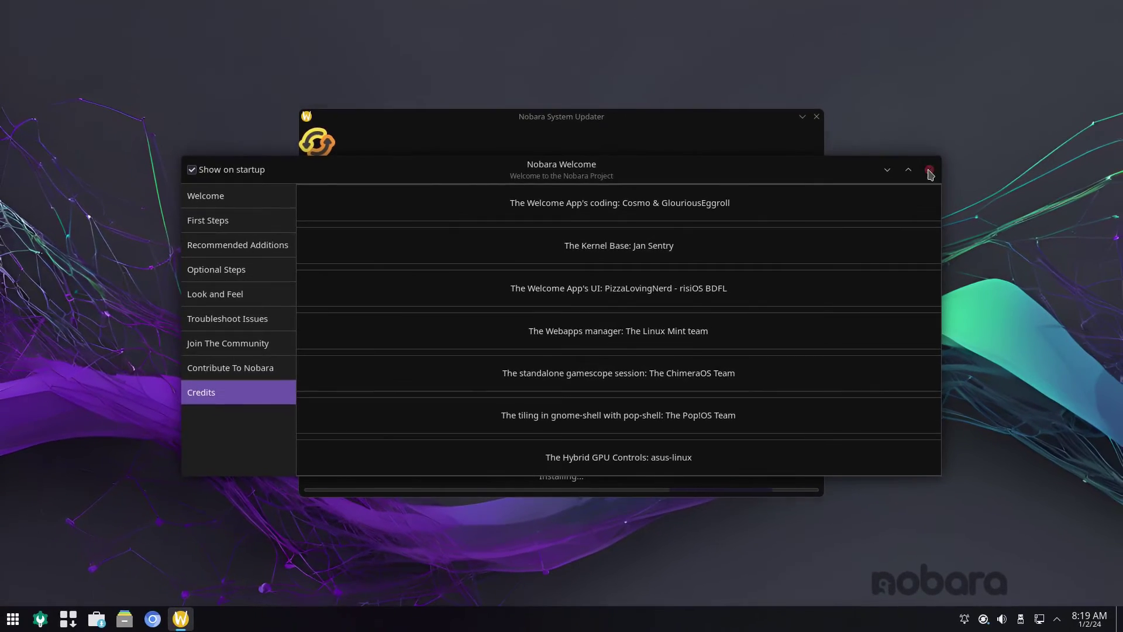
{"action": "left_click", "coordinate": [933, 168]}
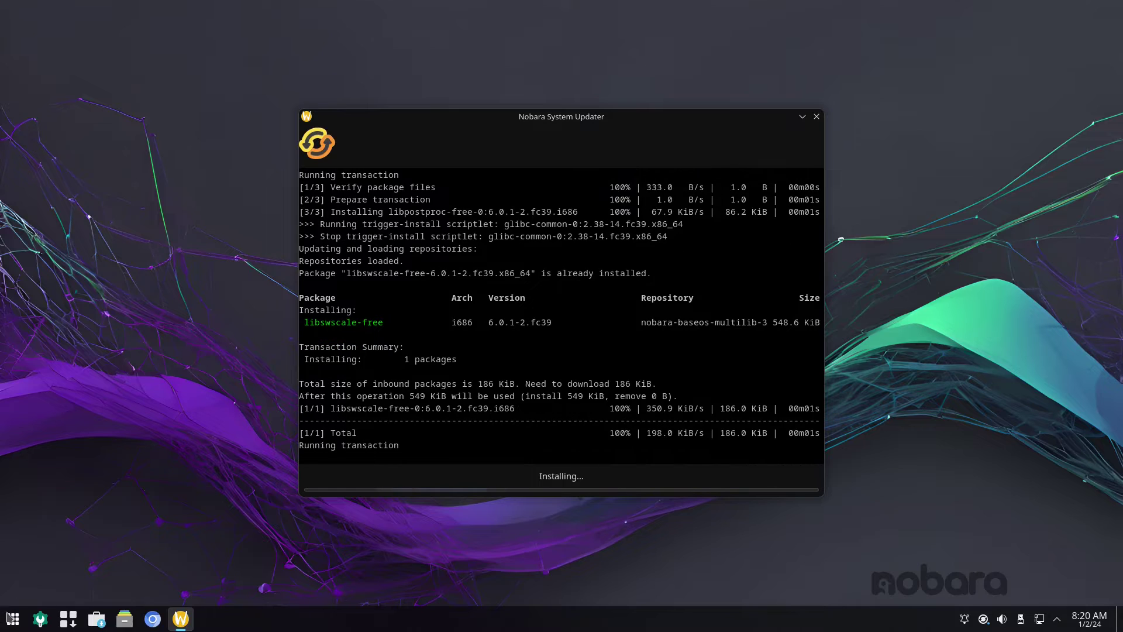
Open the application launcher and list all installed applications.
{"action": "left_click", "coordinate": [12, 619]}
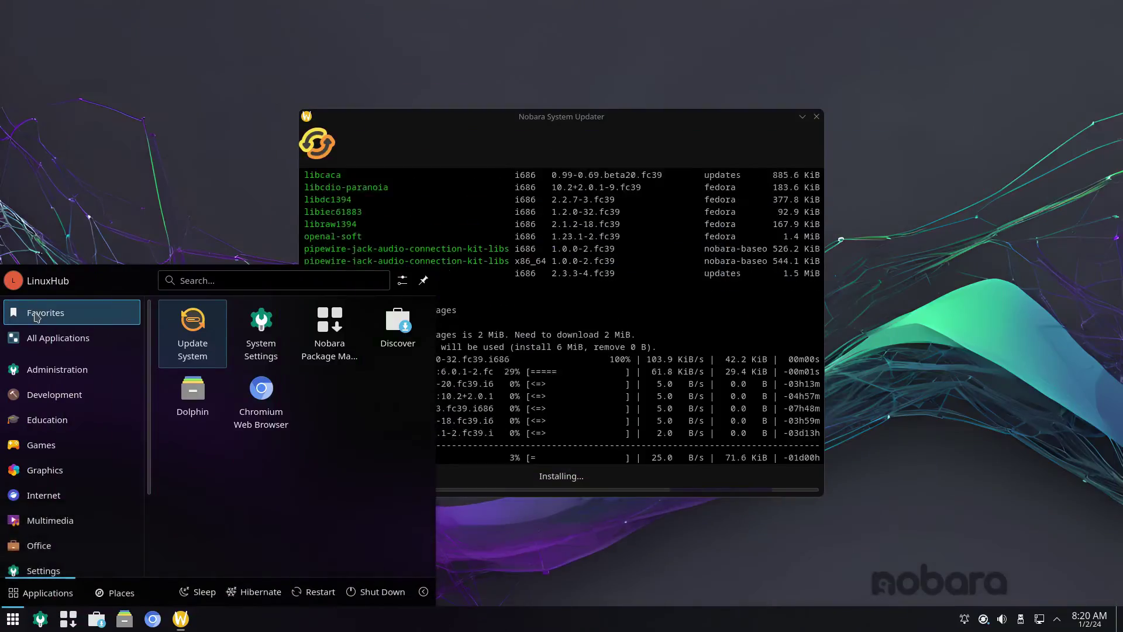
{"action": "left_click", "coordinate": [41, 313]}
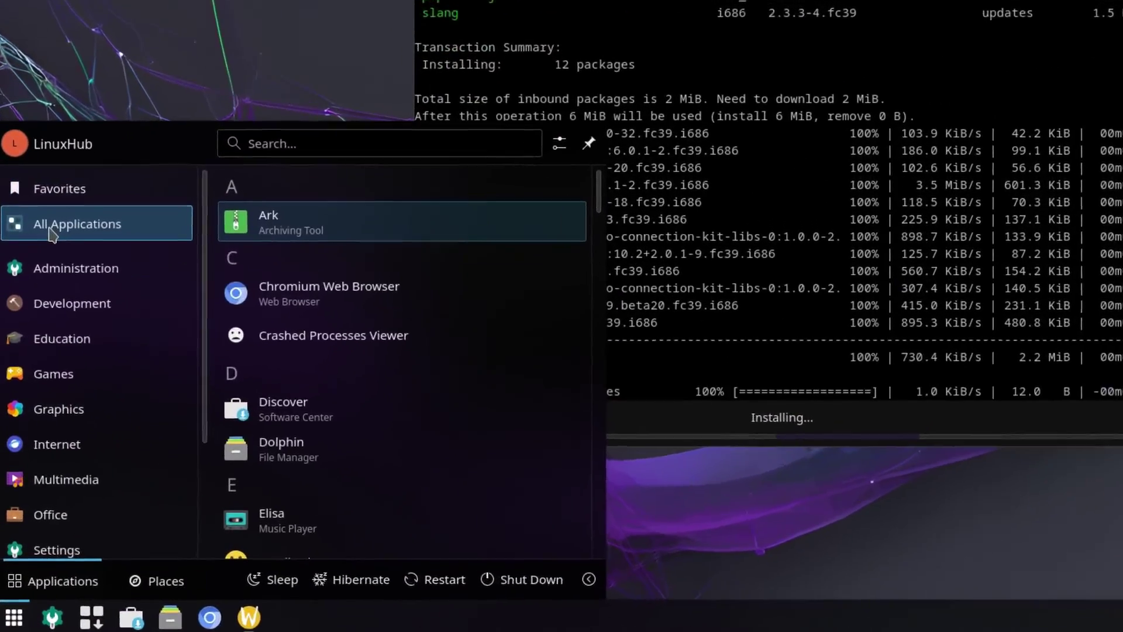
Browse the launcher's application categories, scrolling through them and ending on Games.
{"action": "mouse_move", "coordinate": [50, 349]}
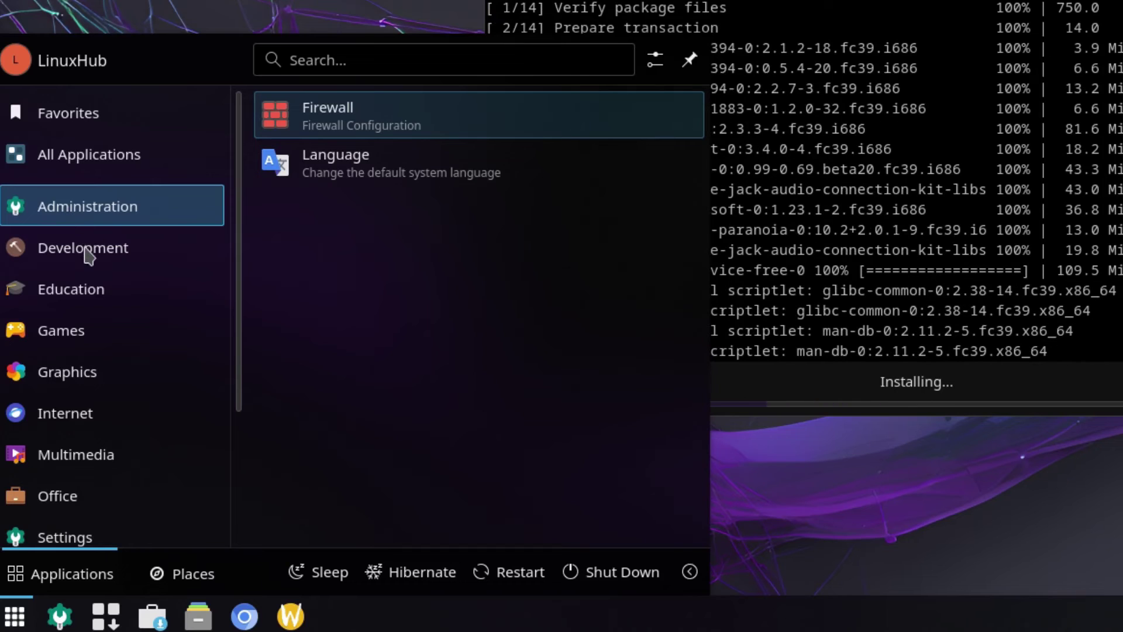
{"action": "mouse_move", "coordinate": [60, 290]}
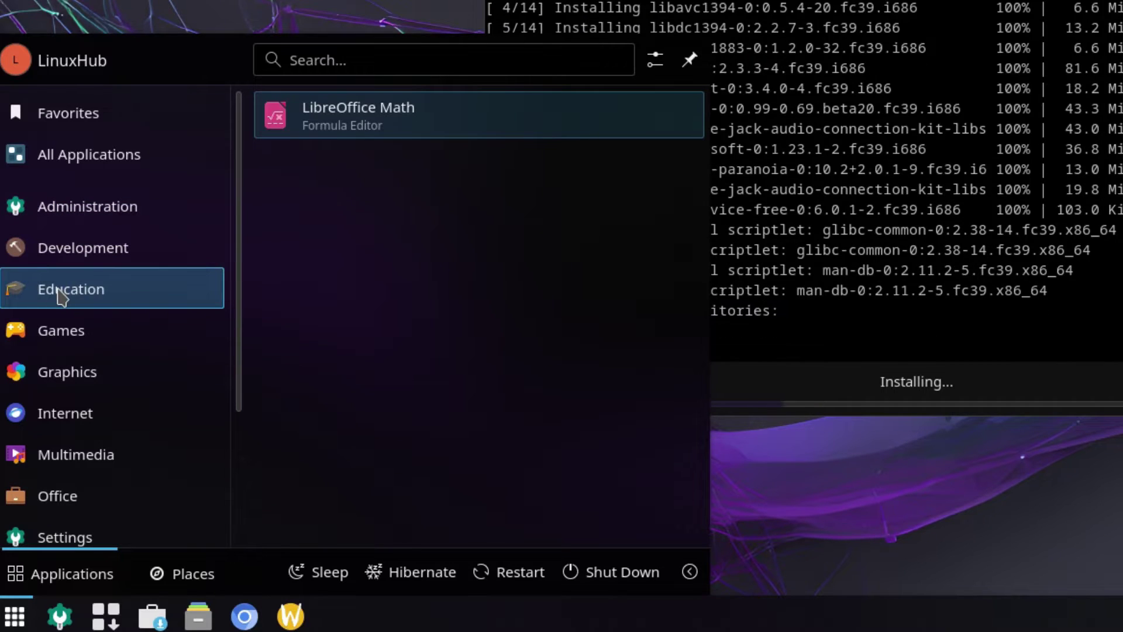
{"action": "mouse_move", "coordinate": [53, 344]}
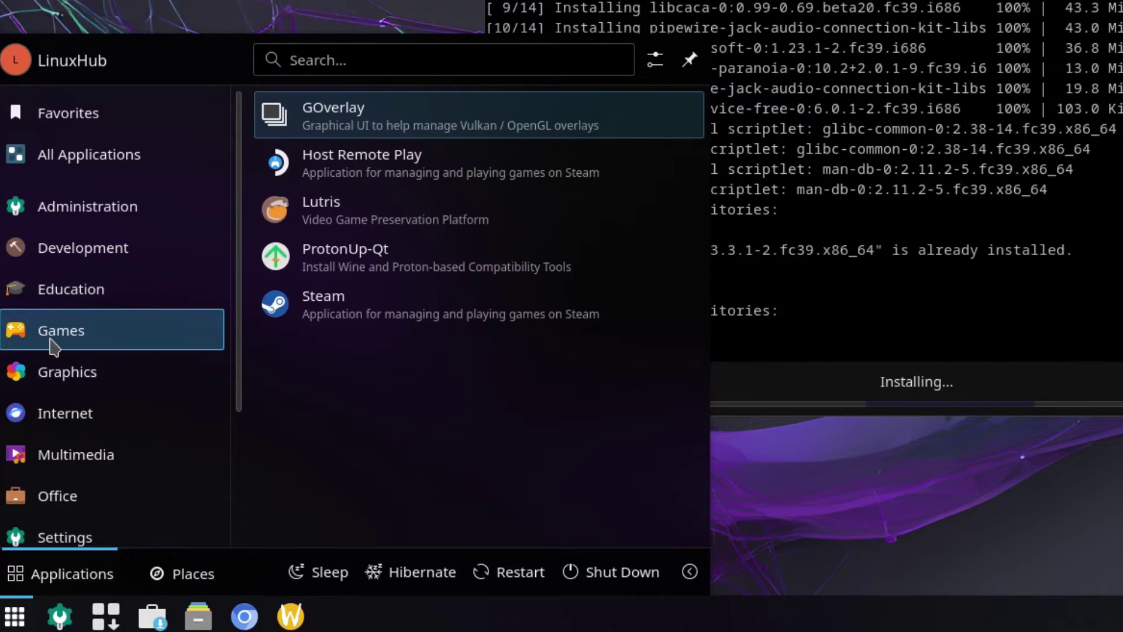
{"action": "mouse_move", "coordinate": [65, 378]}
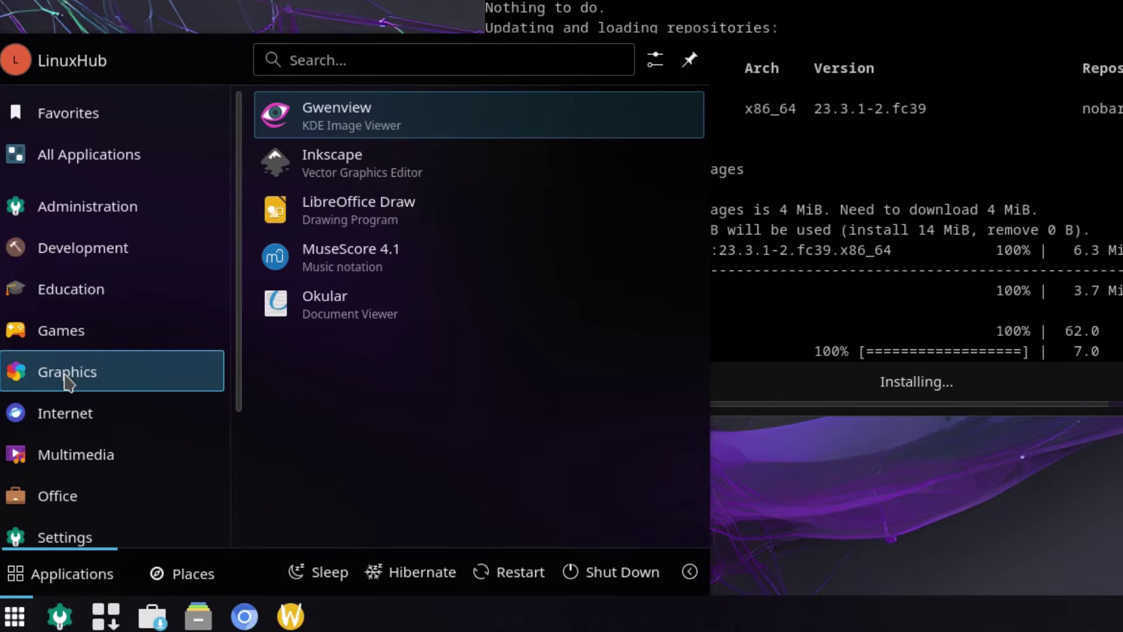
{"action": "mouse_move", "coordinate": [70, 430]}
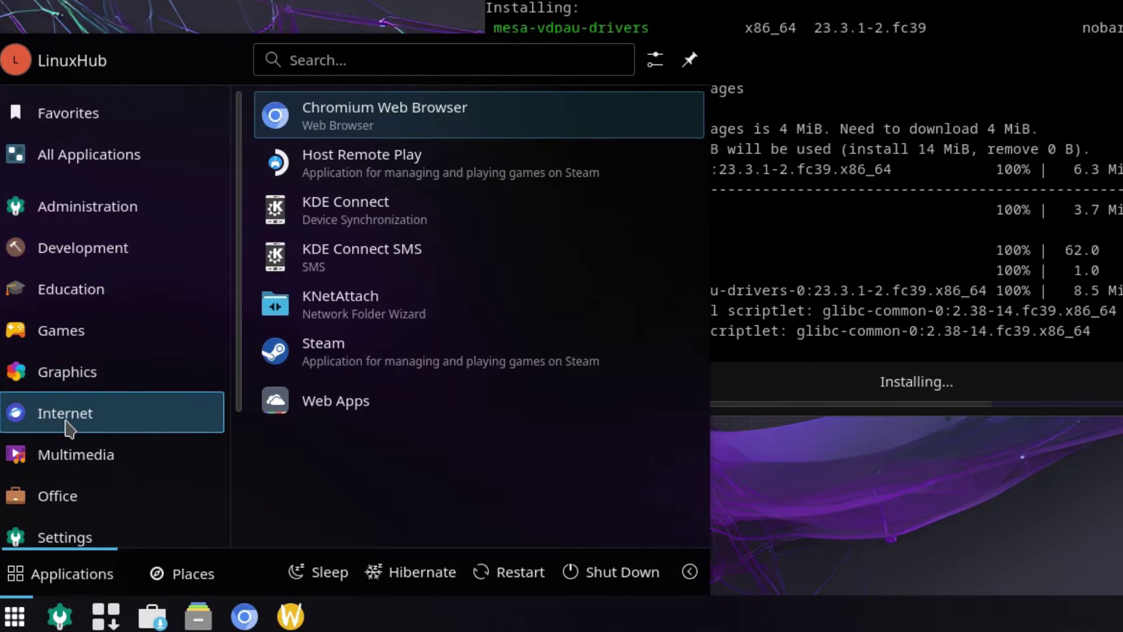
{"action": "mouse_move", "coordinate": [74, 467]}
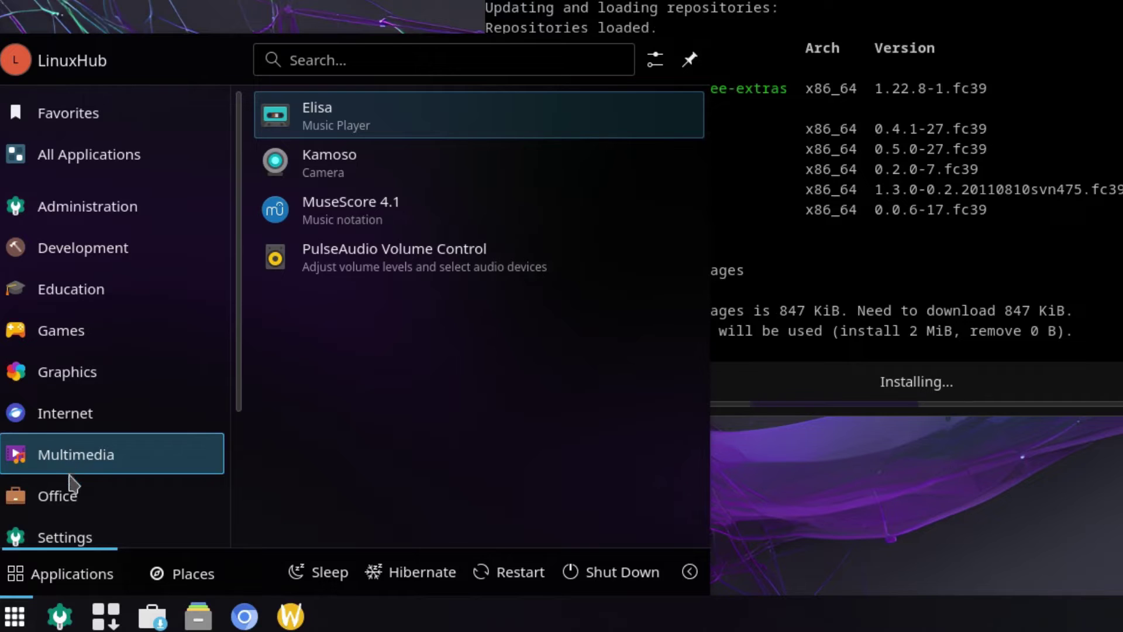
{"action": "mouse_move", "coordinate": [56, 508]}
{"action": "scroll", "coordinate": [57, 508], "scroll_direction": "down", "scroll_amount": 3}
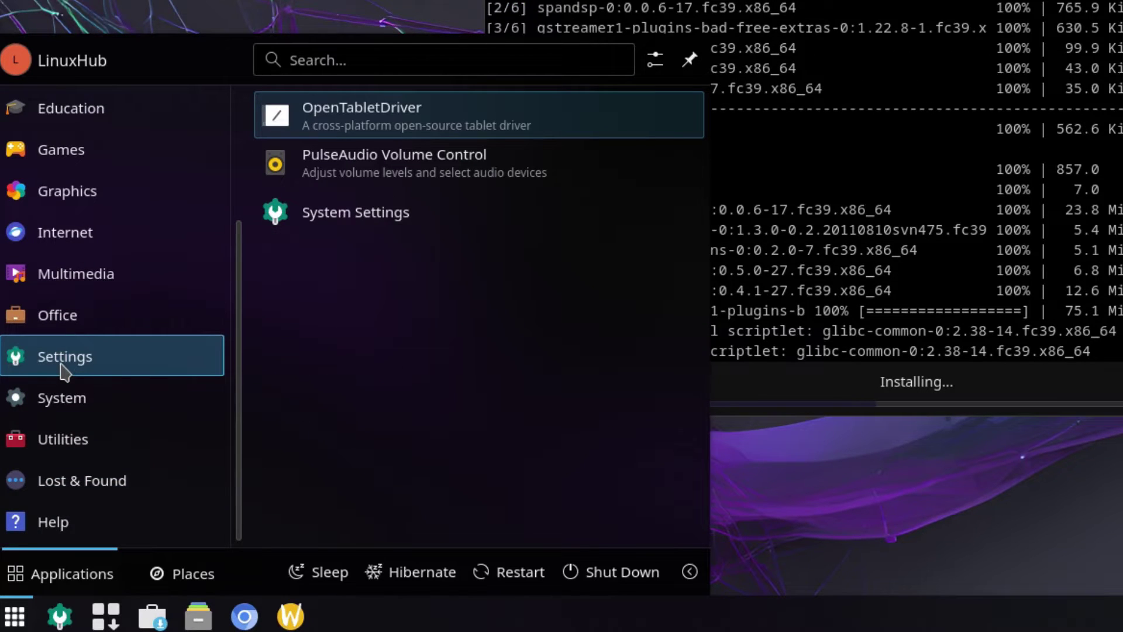
{"action": "mouse_move", "coordinate": [81, 398]}
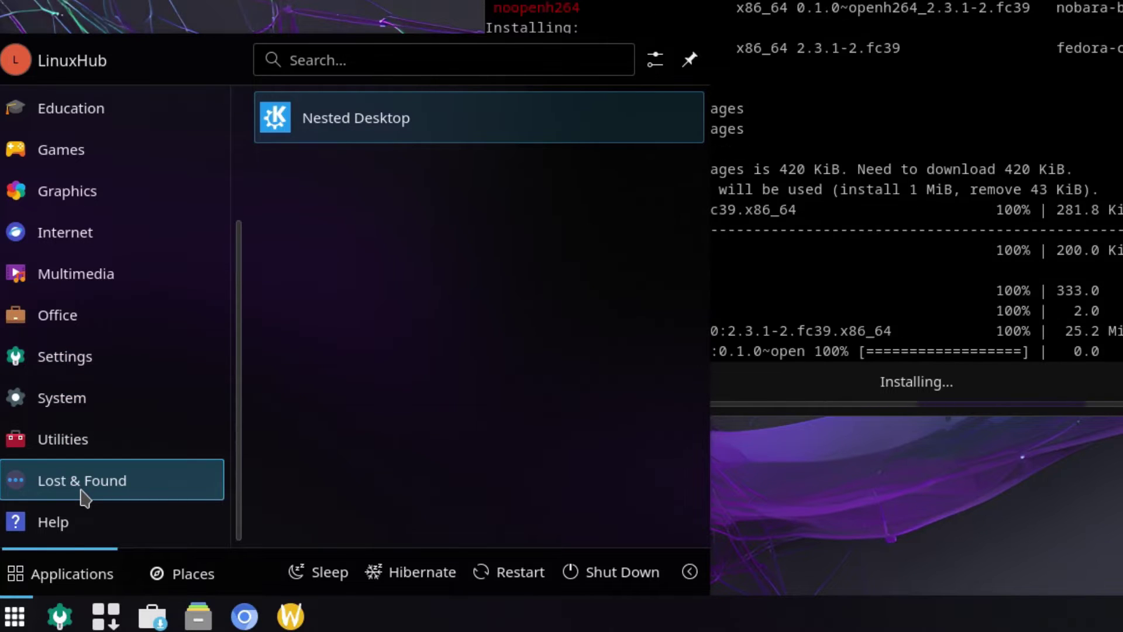
{"action": "mouse_move", "coordinate": [42, 537]}
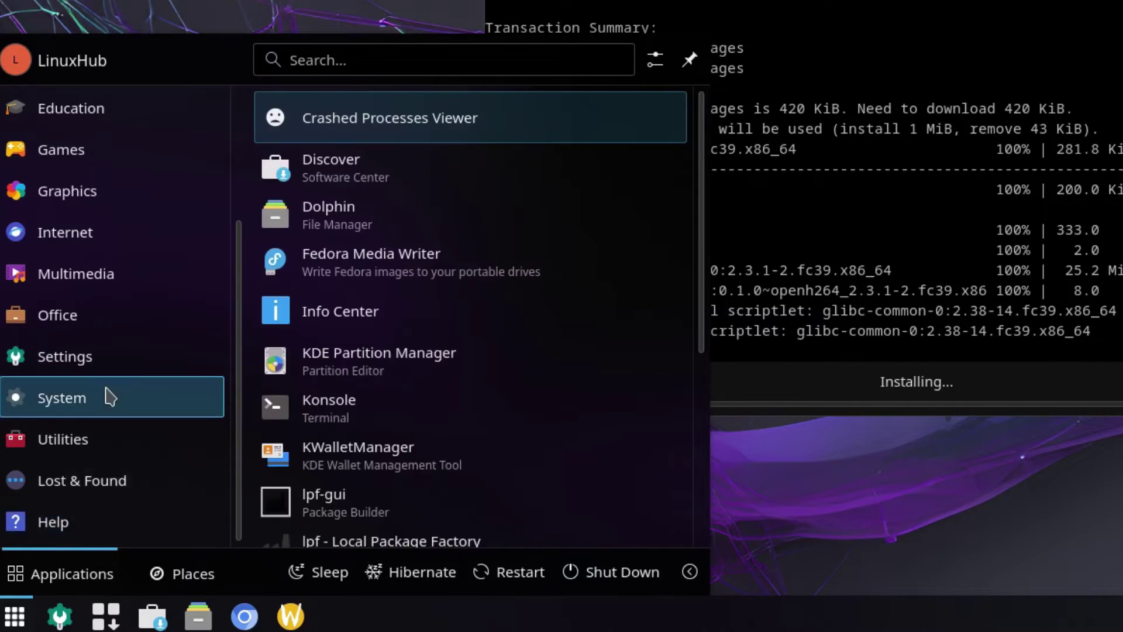
{"action": "scroll", "coordinate": [111, 398], "scroll_direction": "up", "scroll_amount": 3}
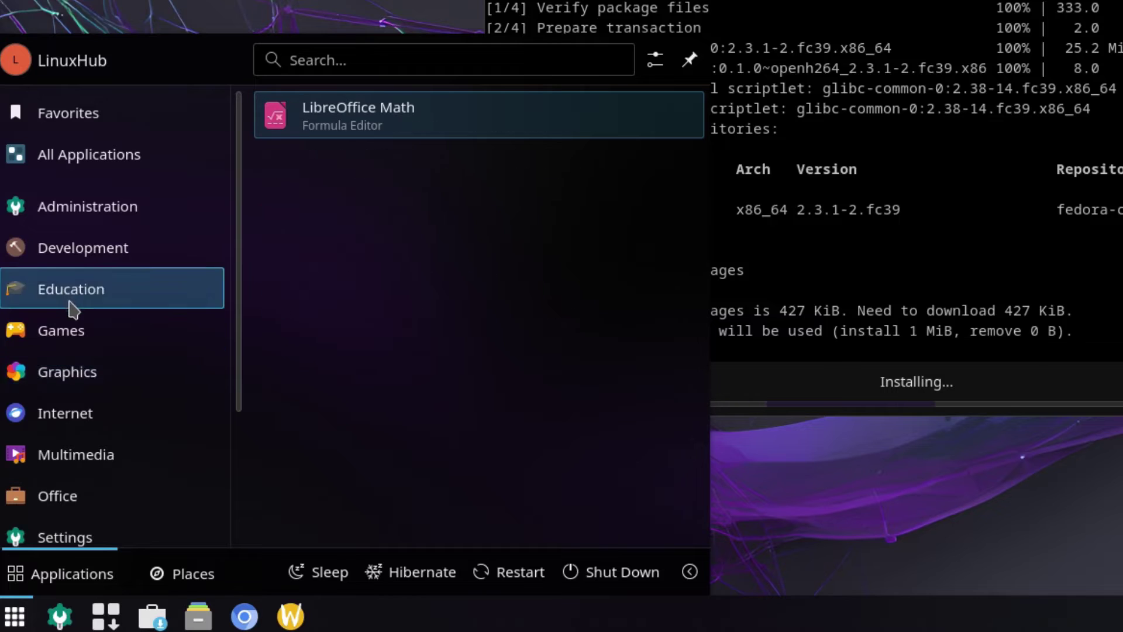
{"action": "scroll", "coordinate": [73, 310], "scroll_direction": "down", "scroll_amount": 3}
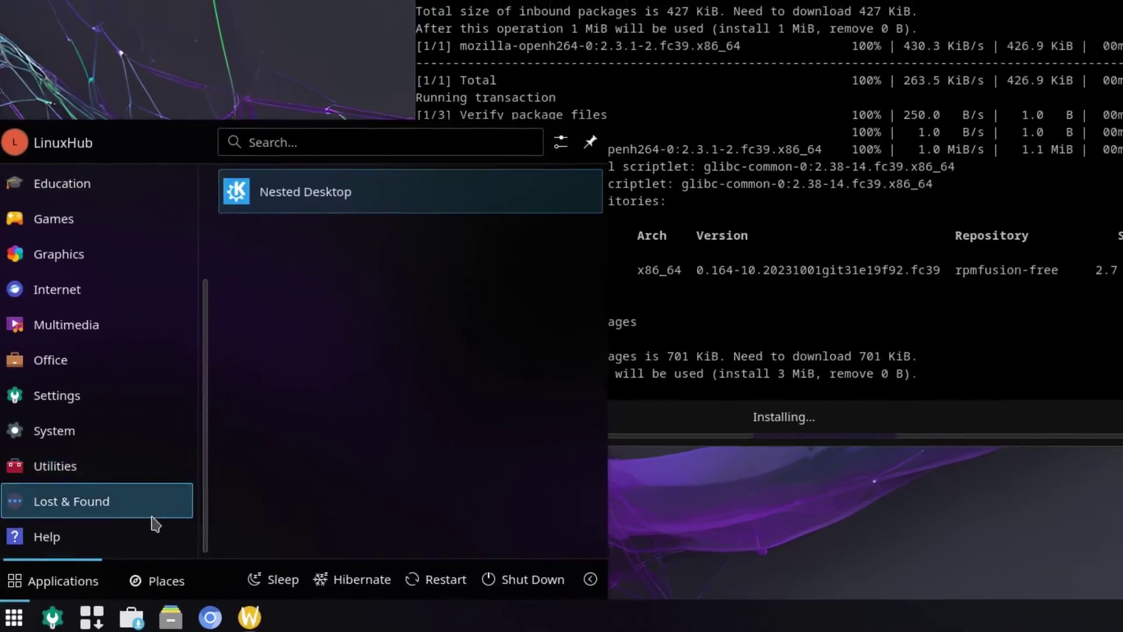
{"action": "scroll", "coordinate": [64, 444], "scroll_direction": "up", "scroll_amount": 3}
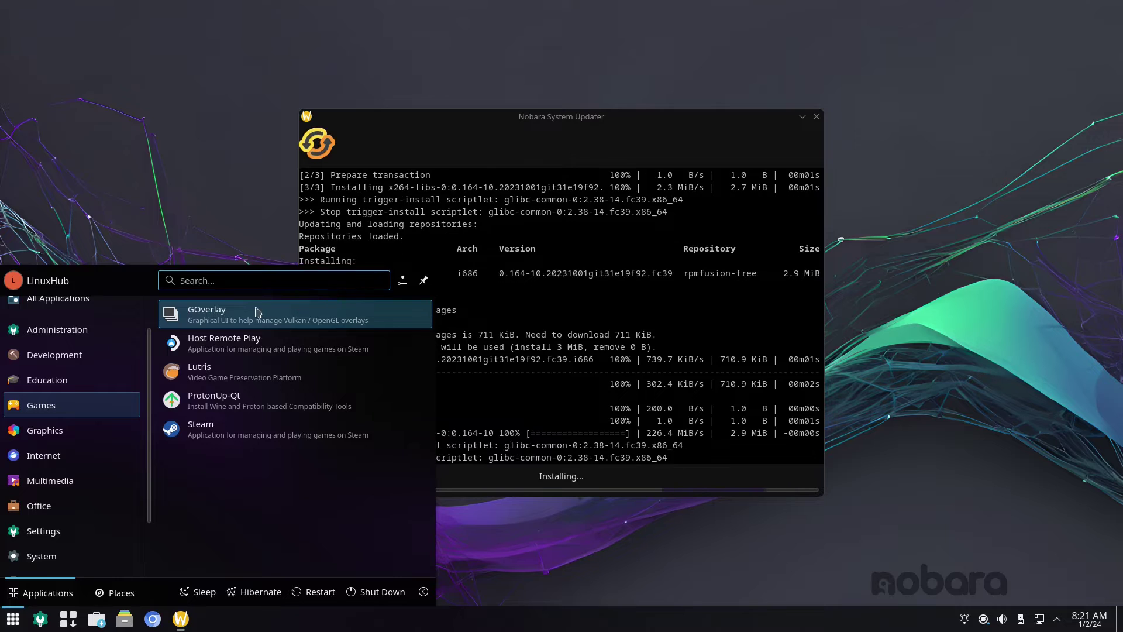
Launch GOverlay's vkcube test, then move, maximize and restore the cube window.
{"action": "left_click", "coordinate": [237, 315]}
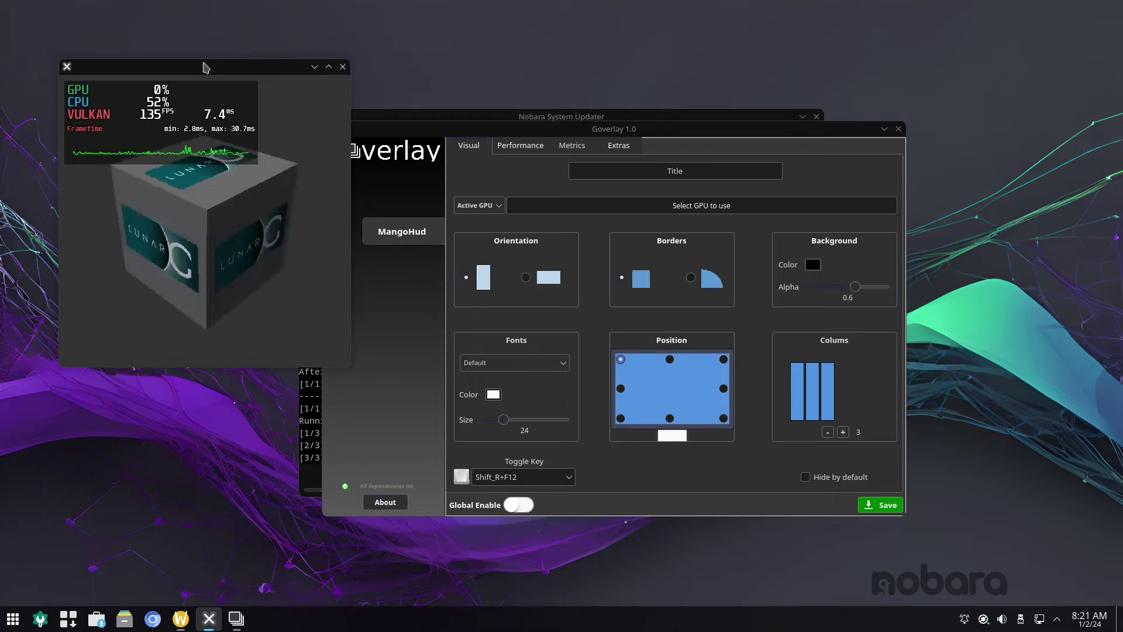
{"action": "left_click_drag", "start_coordinate": [204, 66], "coordinate": [441, 114]}
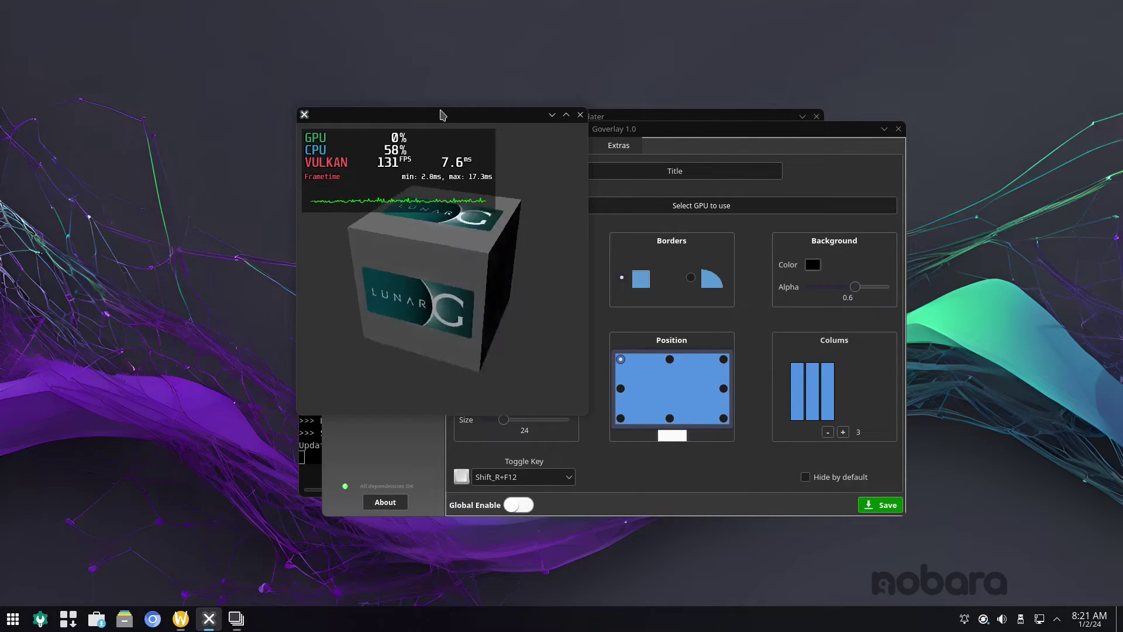
{"action": "double_click", "coordinate": [442, 114]}
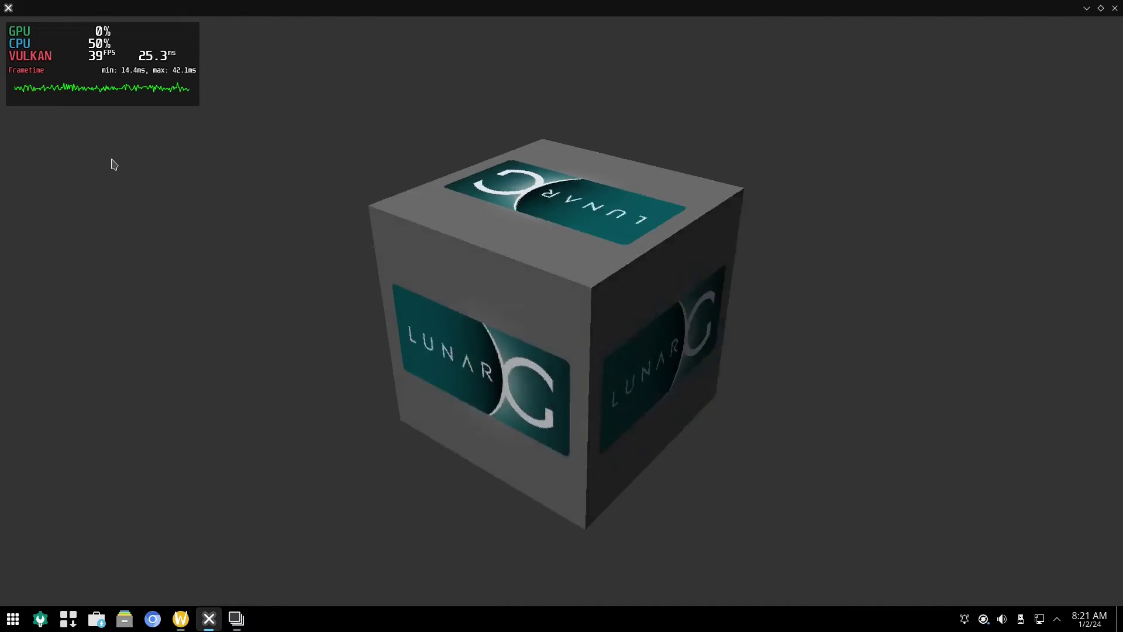
{"action": "double_click", "coordinate": [470, 13]}
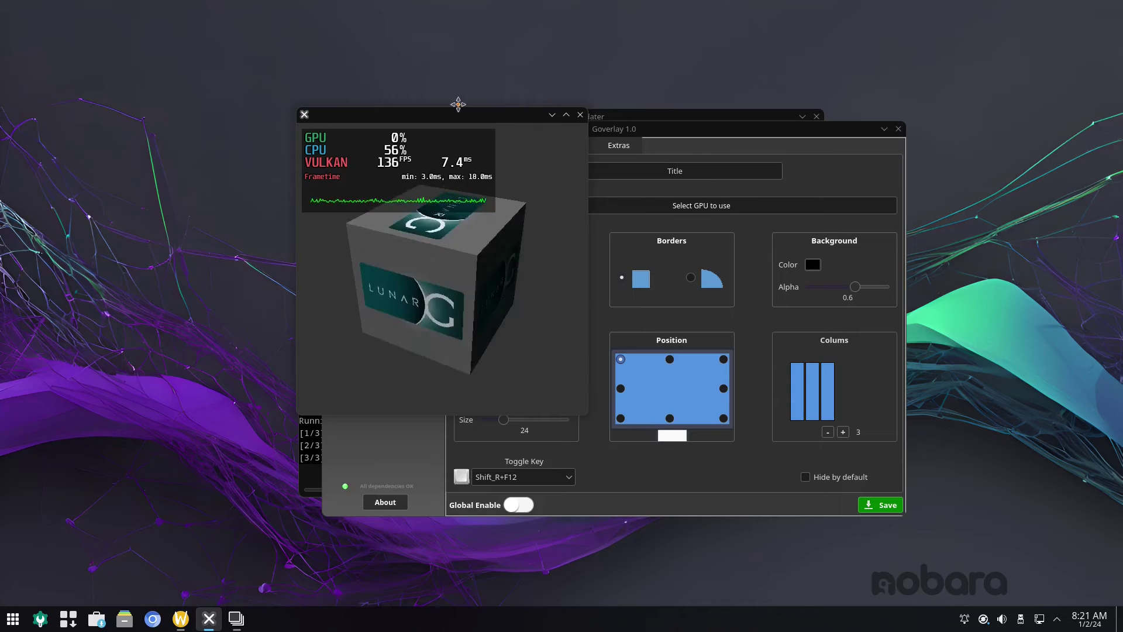
{"action": "left_click_drag", "start_coordinate": [458, 104], "coordinate": [243, 55]}
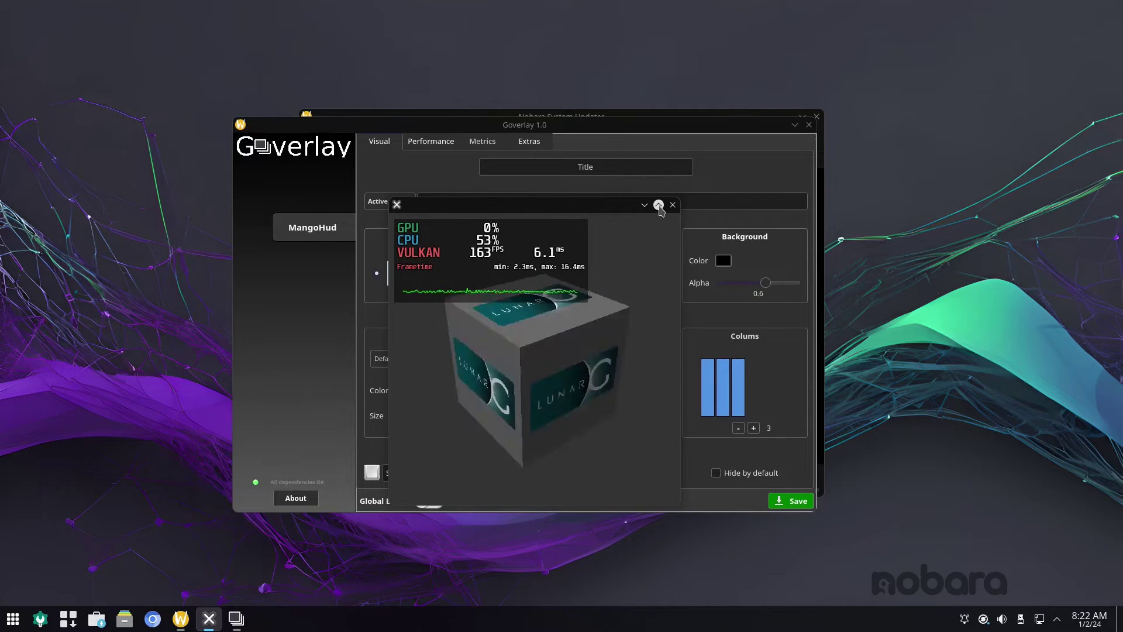
Enlarge the cube window, then close the Vulkan cube test and GOverlay.
{"action": "left_click", "coordinate": [659, 205]}
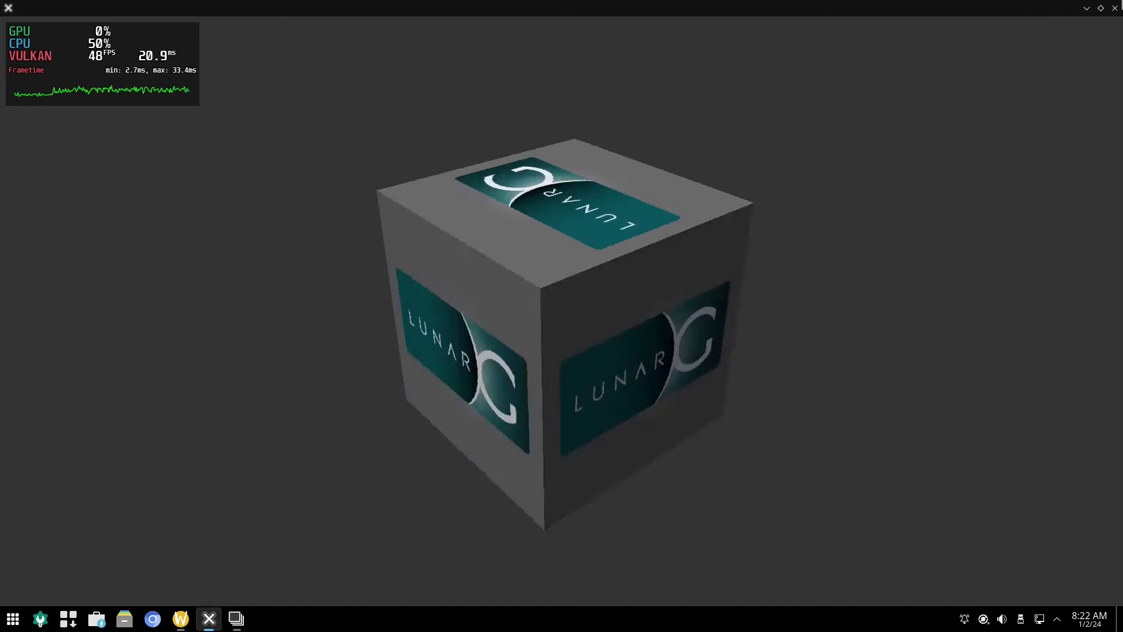
{"action": "mouse_move", "coordinate": [1119, 7]}
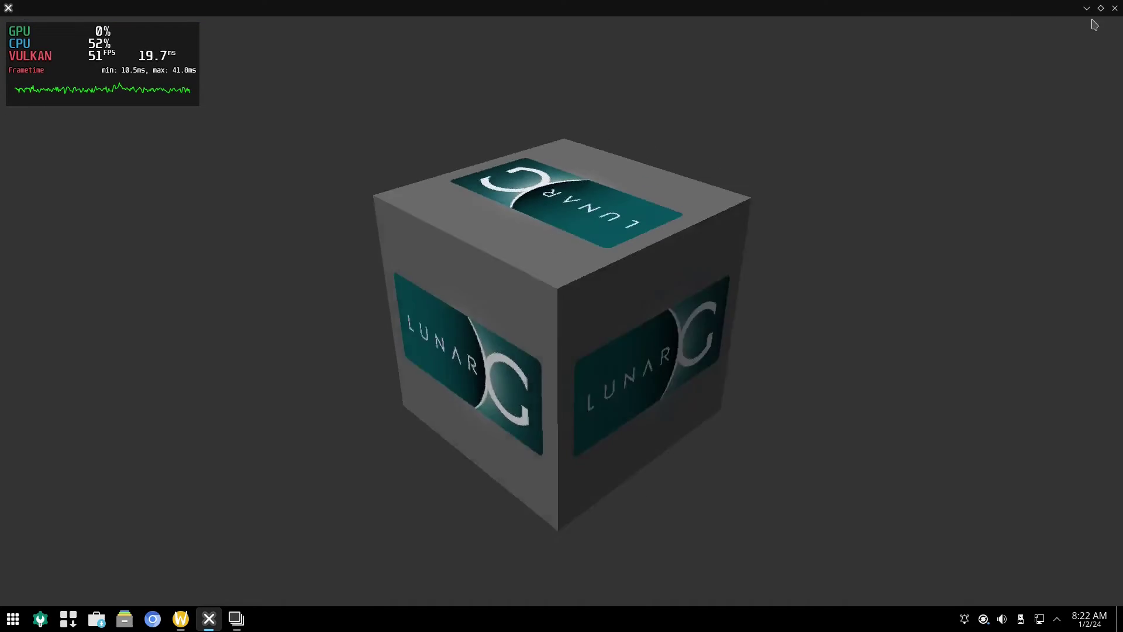
{"action": "left_click", "coordinate": [1115, 8]}
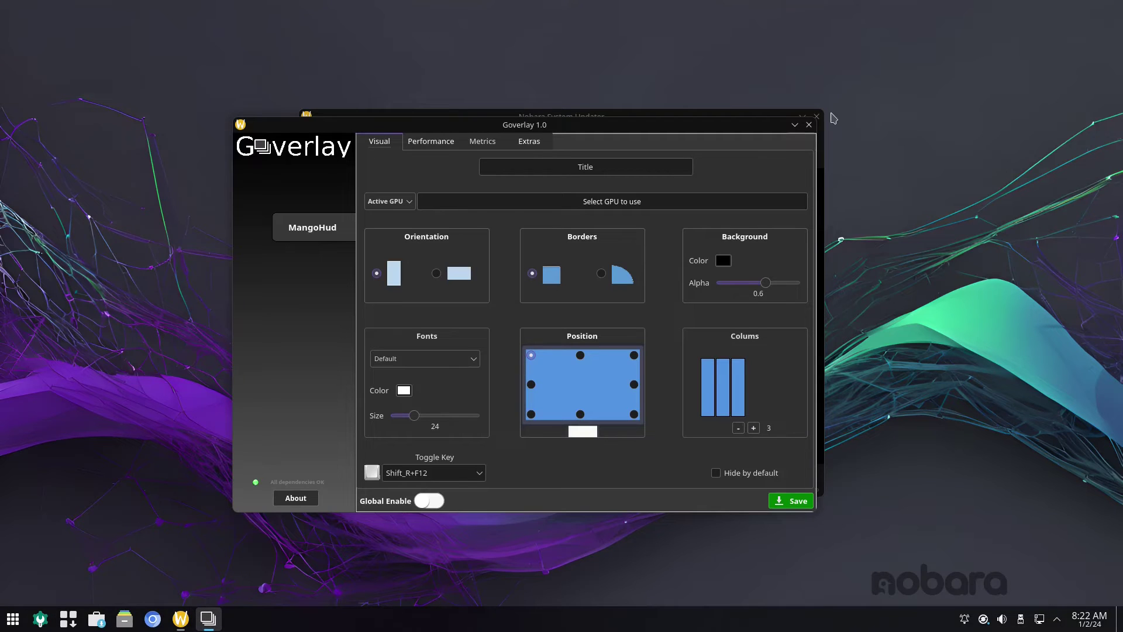
{"action": "left_click", "coordinate": [808, 125]}
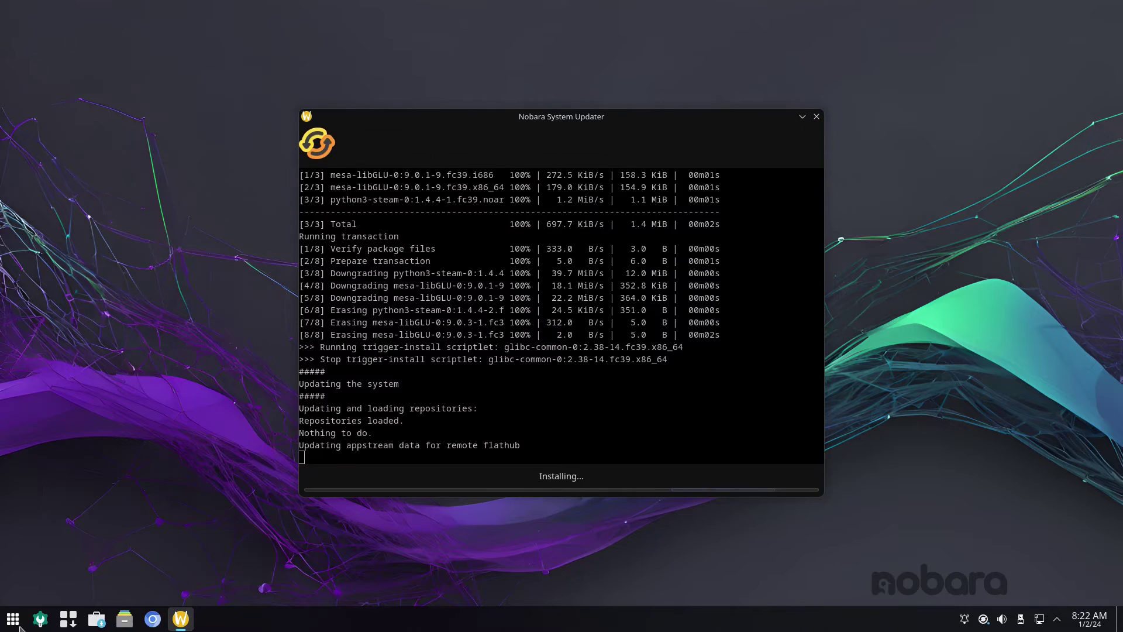
Launch Host Remote Play from the launcher's Games category to start Steam.
{"action": "left_click", "coordinate": [13, 619]}
{"action": "left_click", "coordinate": [64, 447]}
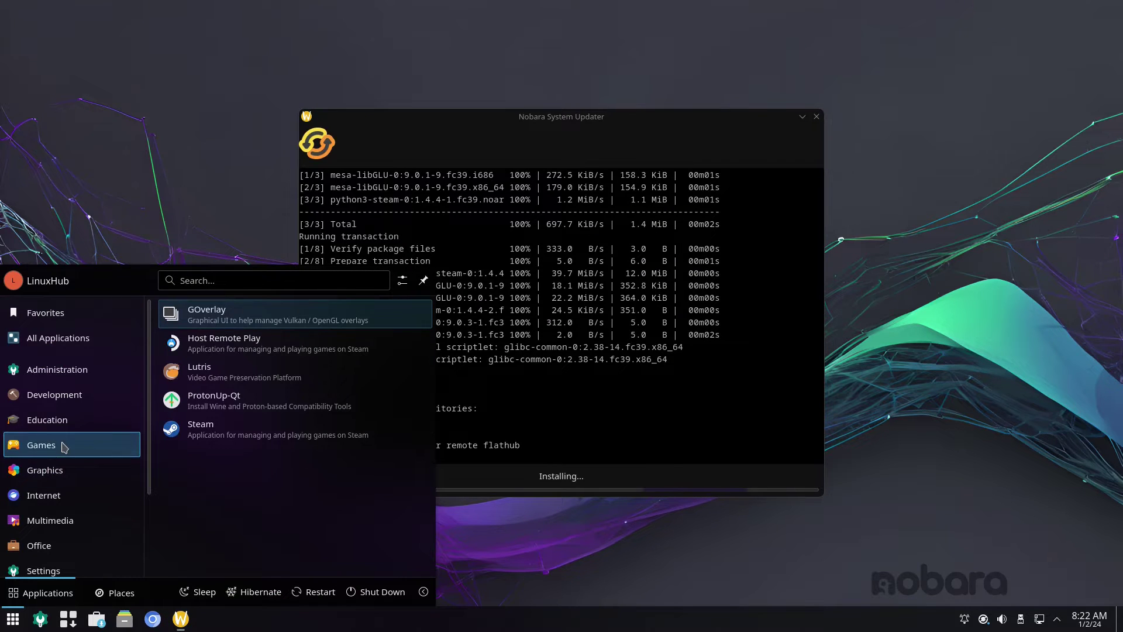
{"action": "left_click", "coordinate": [245, 342]}
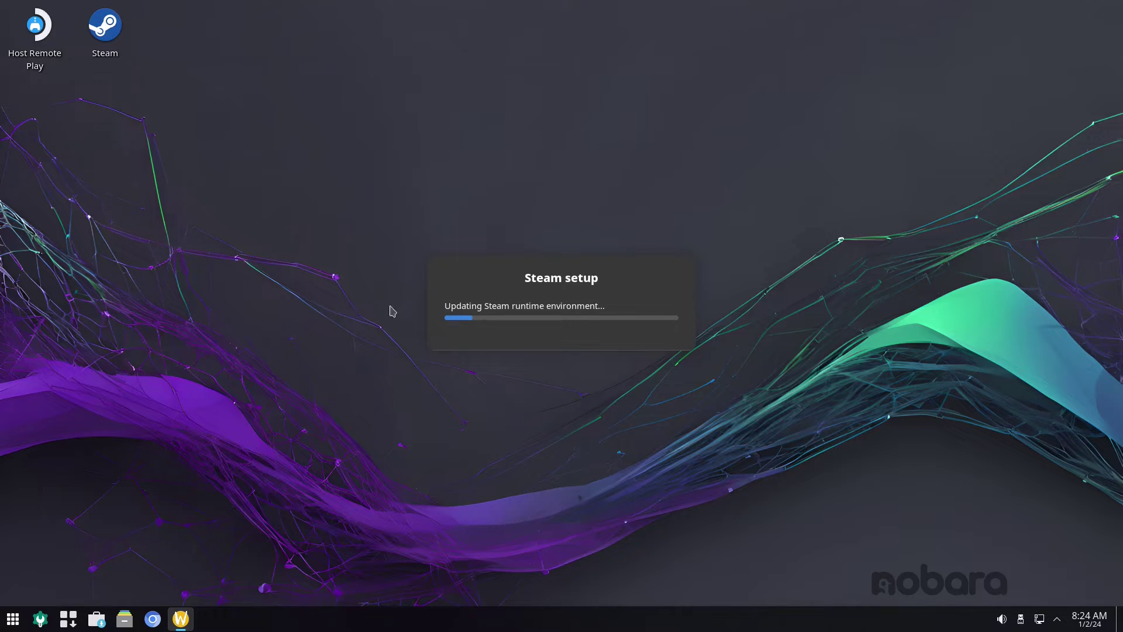
Launch Lutris and ProtonUp-Qt, and move the Steam update dialog upward.
{"action": "left_click", "coordinate": [13, 619]}
{"action": "mouse_move", "coordinate": [48, 448]}
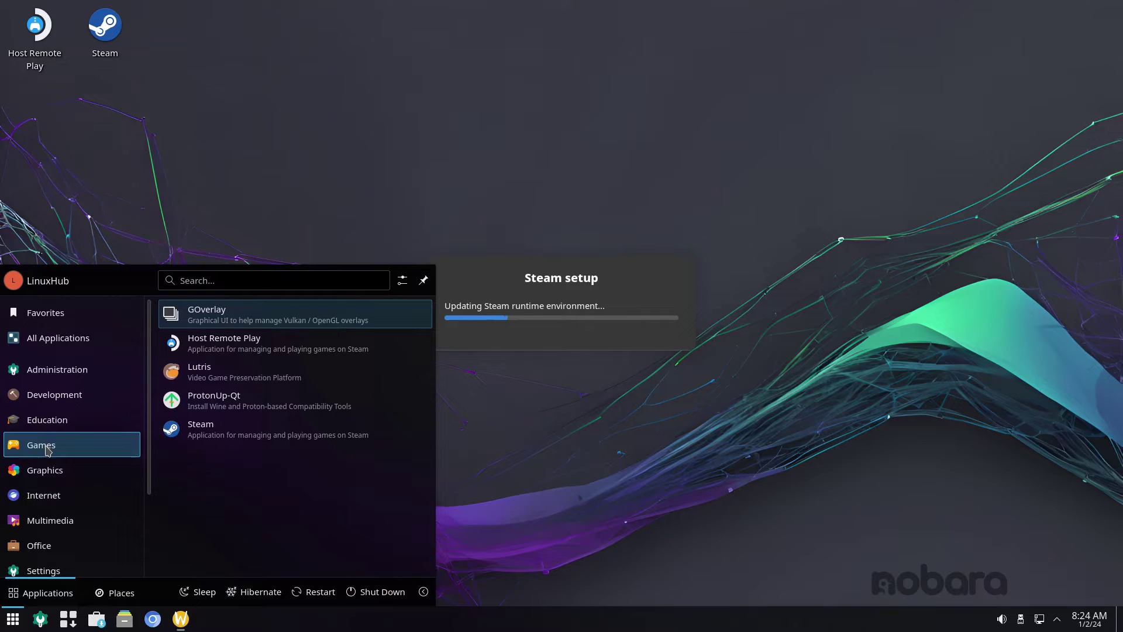
{"action": "left_click", "coordinate": [211, 378]}
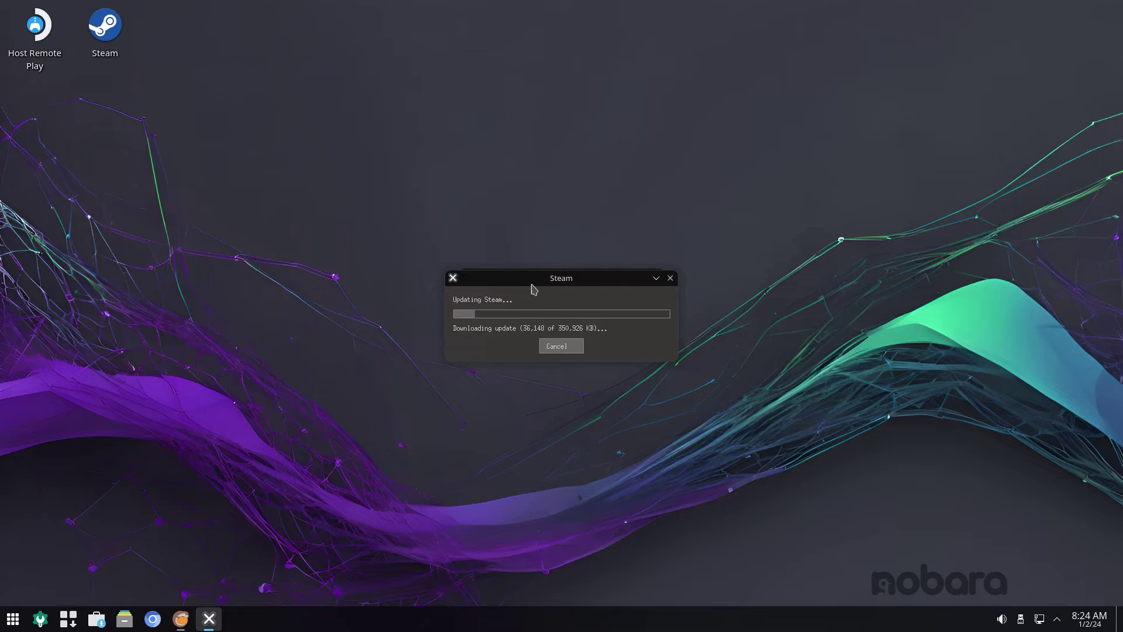
{"action": "left_click", "coordinate": [12, 624]}
{"action": "mouse_move", "coordinate": [58, 448]}
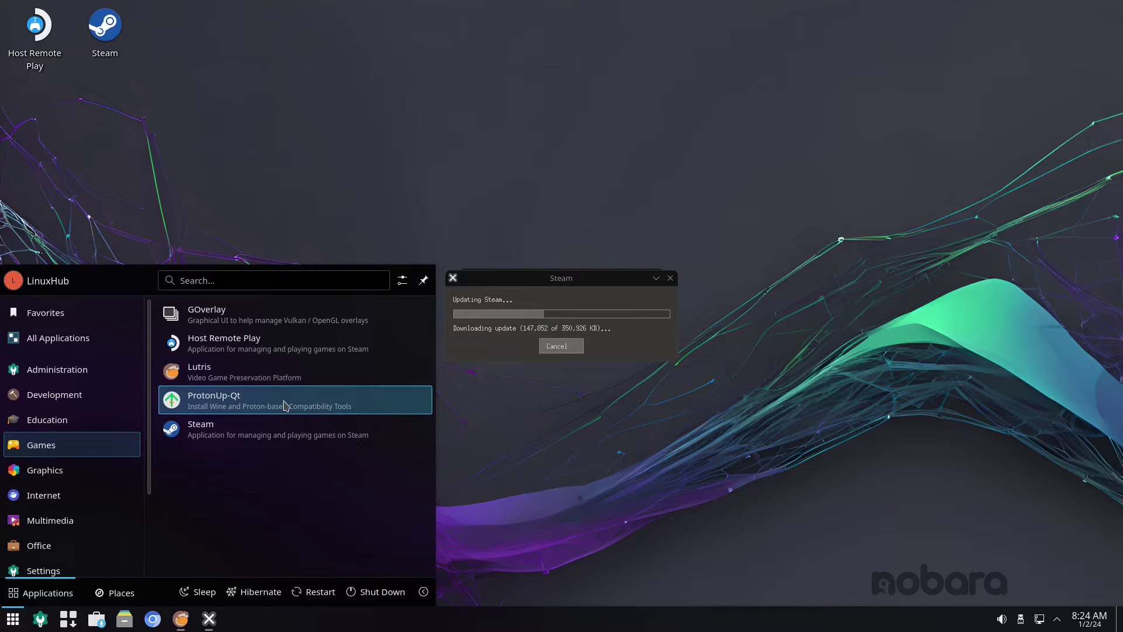
{"action": "left_click", "coordinate": [285, 404]}
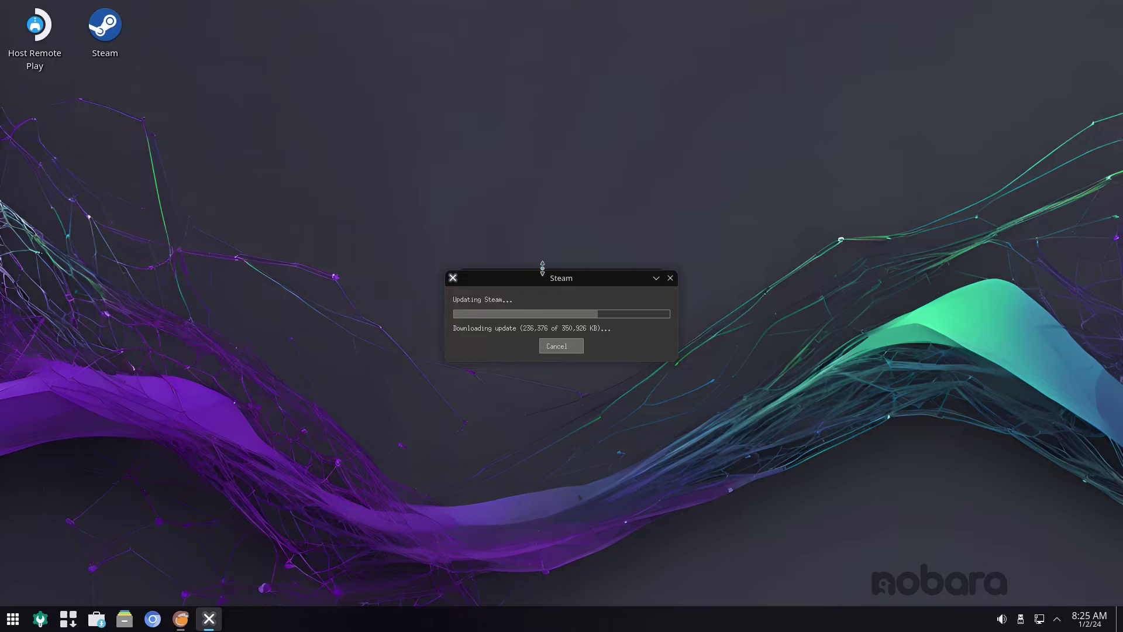
{"action": "left_click_drag", "start_coordinate": [591, 280], "coordinate": [581, 185]}
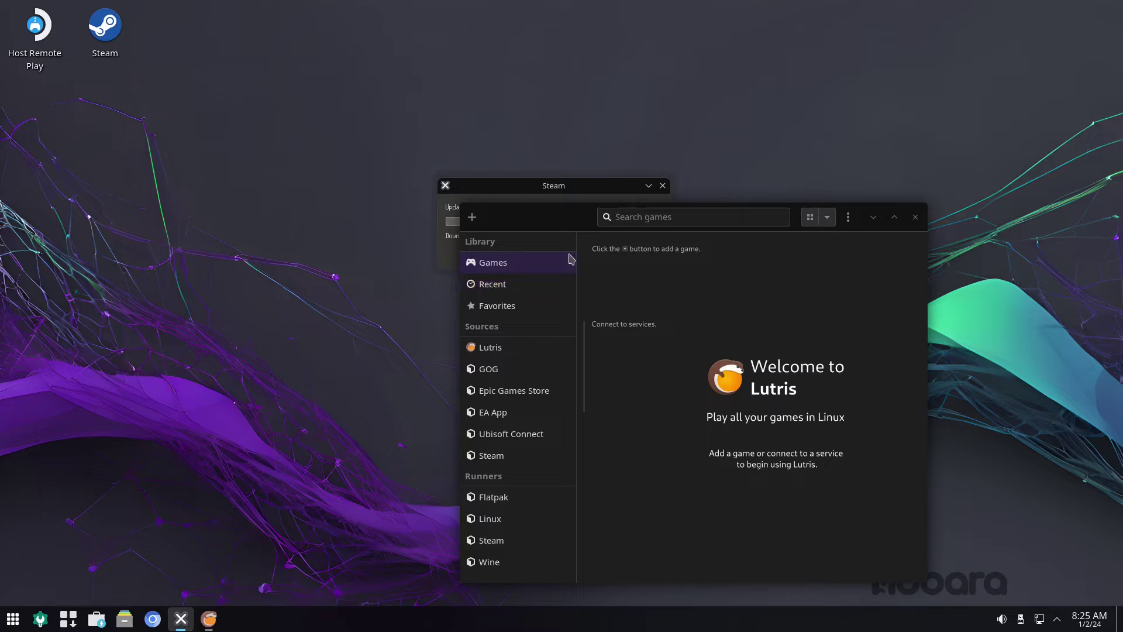
Maximize the Lutris window and check the About Lutris dialog showing version 0.5.14.
{"action": "left_click_drag", "start_coordinate": [552, 297], "coordinate": [411, 179]}
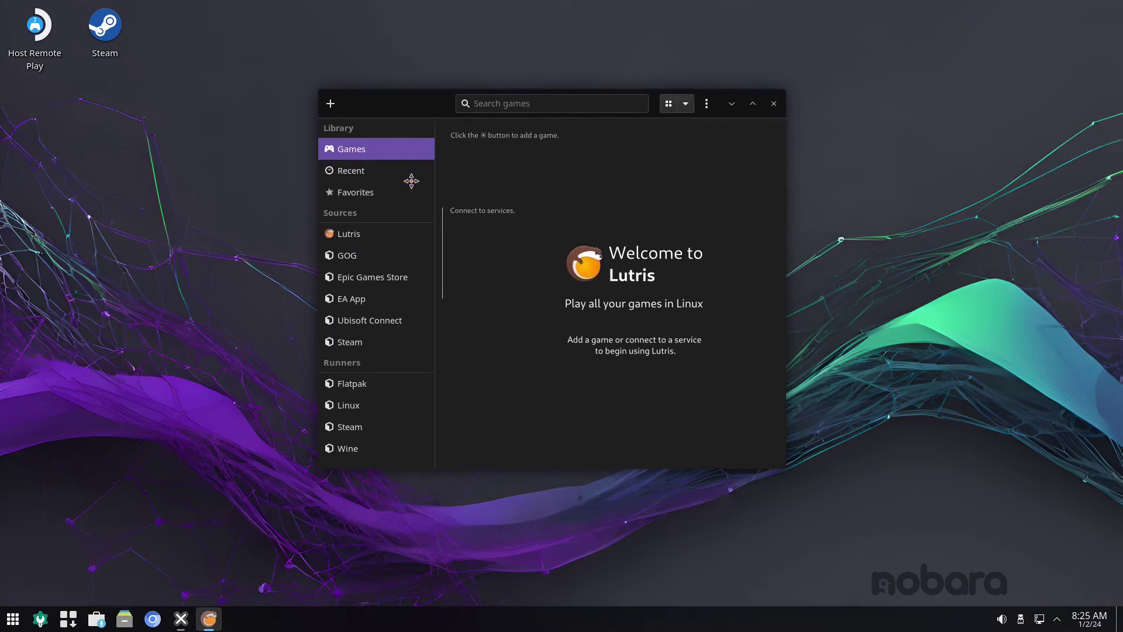
{"action": "left_click", "coordinate": [753, 103]}
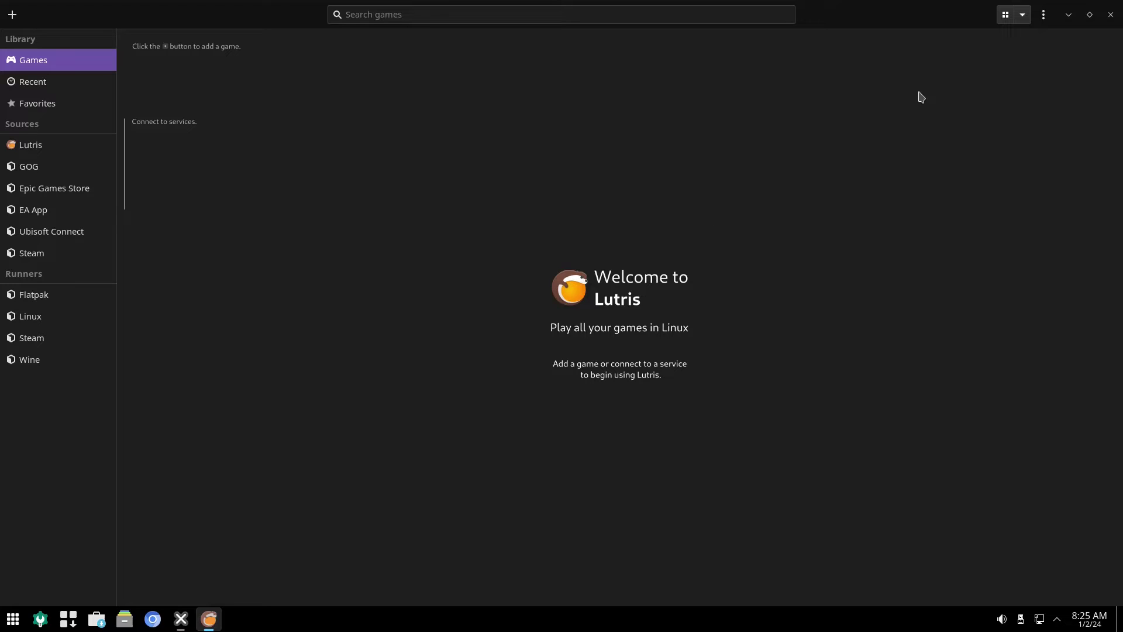
{"action": "left_click", "coordinate": [1044, 15]}
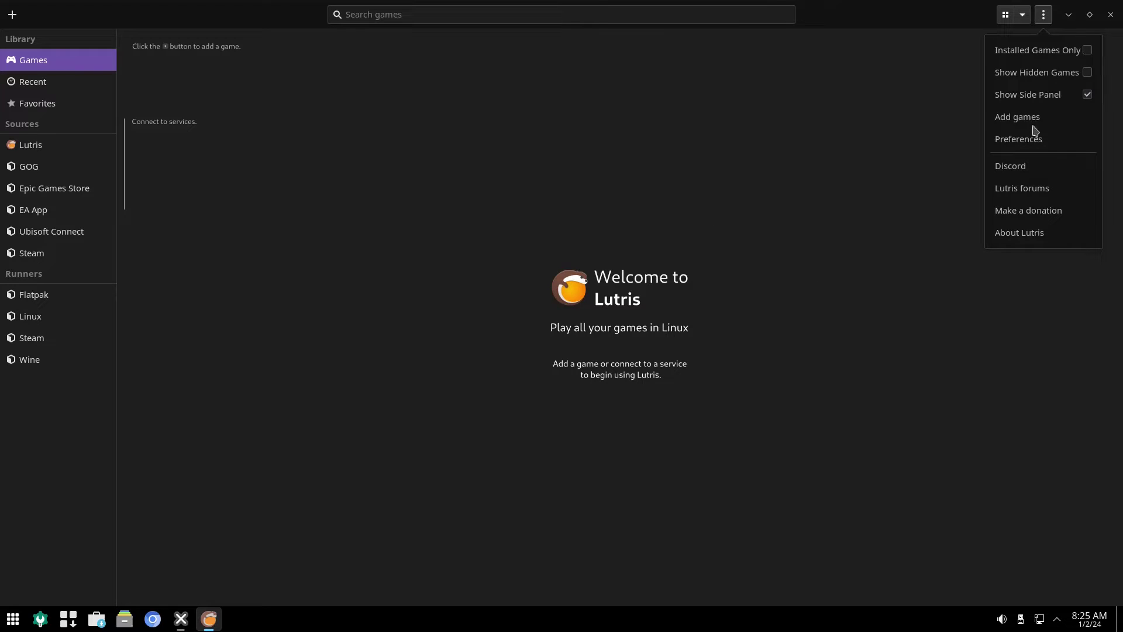
{"action": "left_click", "coordinate": [1046, 235]}
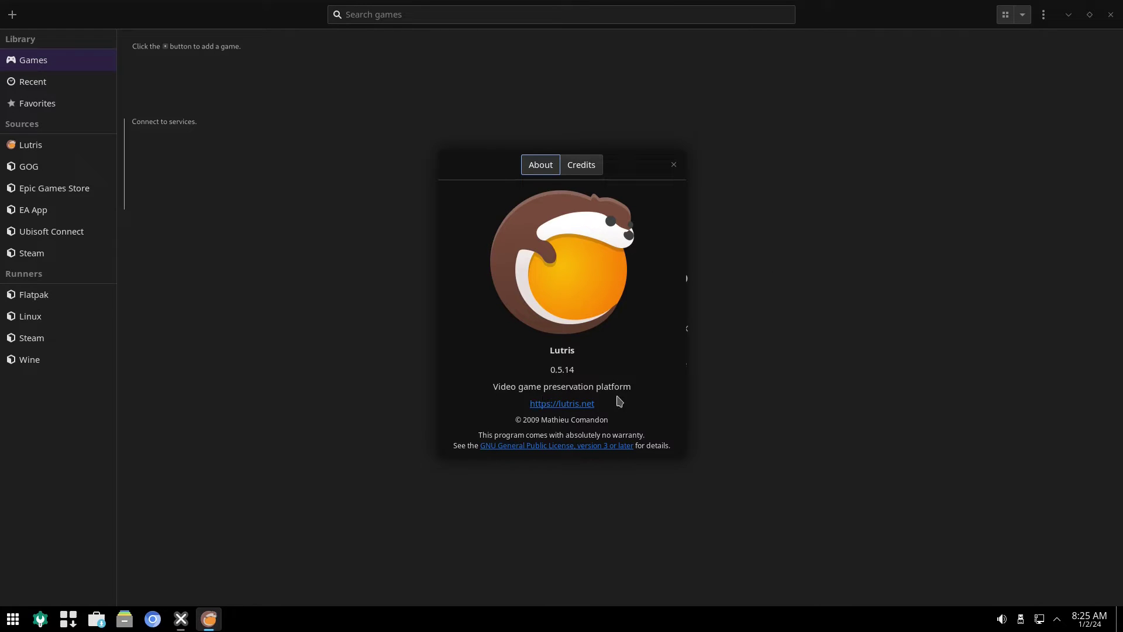
{"action": "left_click", "coordinate": [675, 165]}
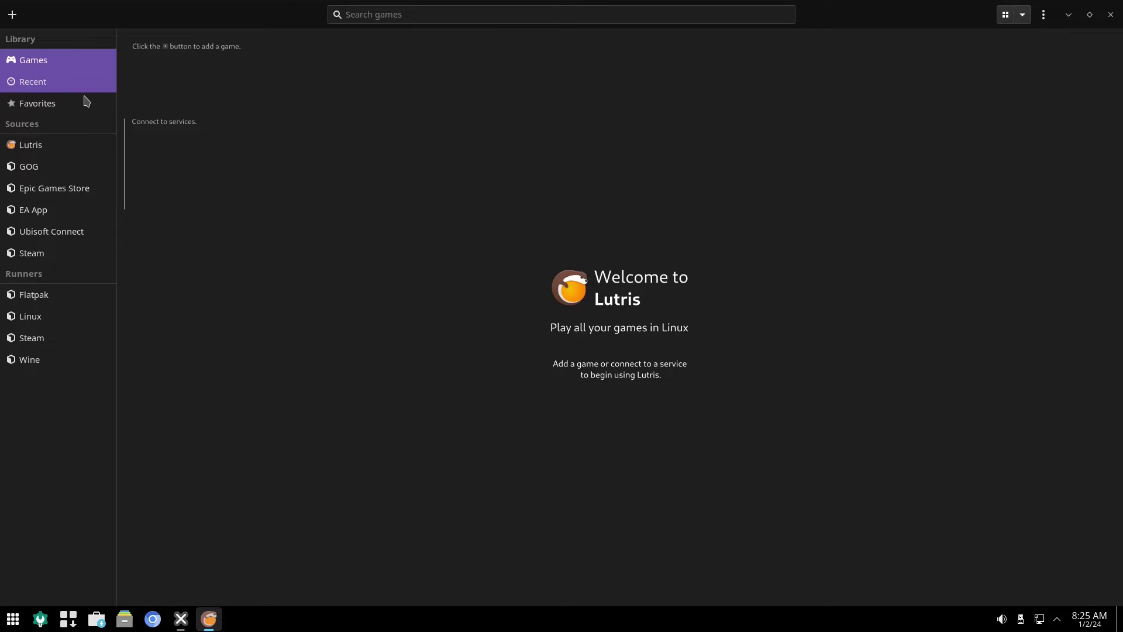
Check the Recent, Favorites and Lutris sources for games, and minimize ProtonUp-Qt.
{"action": "left_click", "coordinate": [30, 84]}
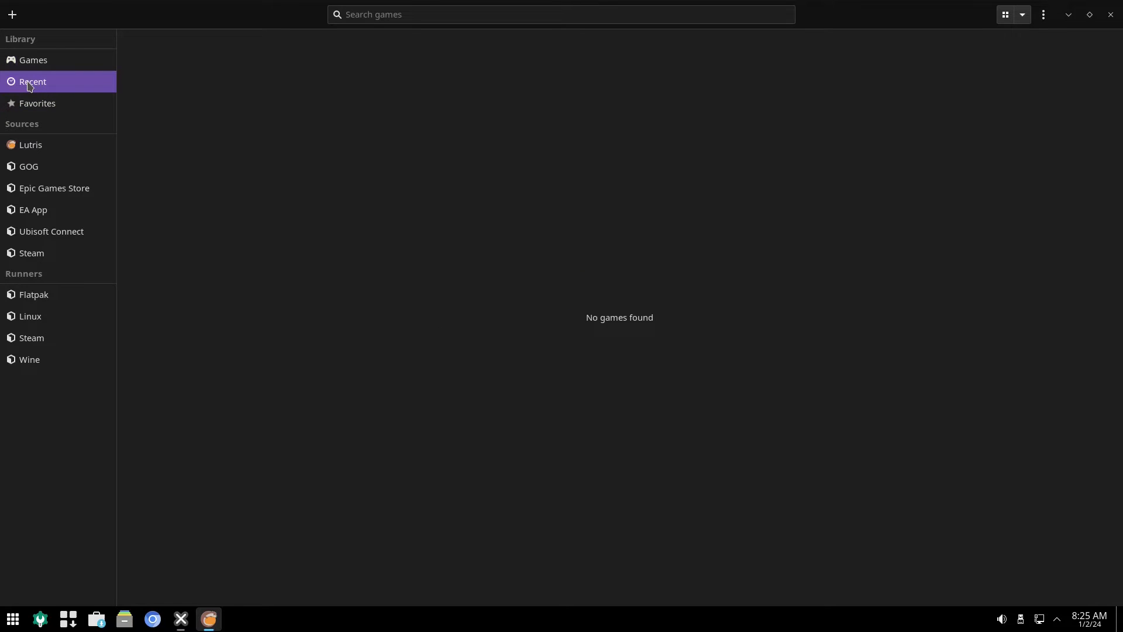
{"action": "left_click", "coordinate": [15, 62]}
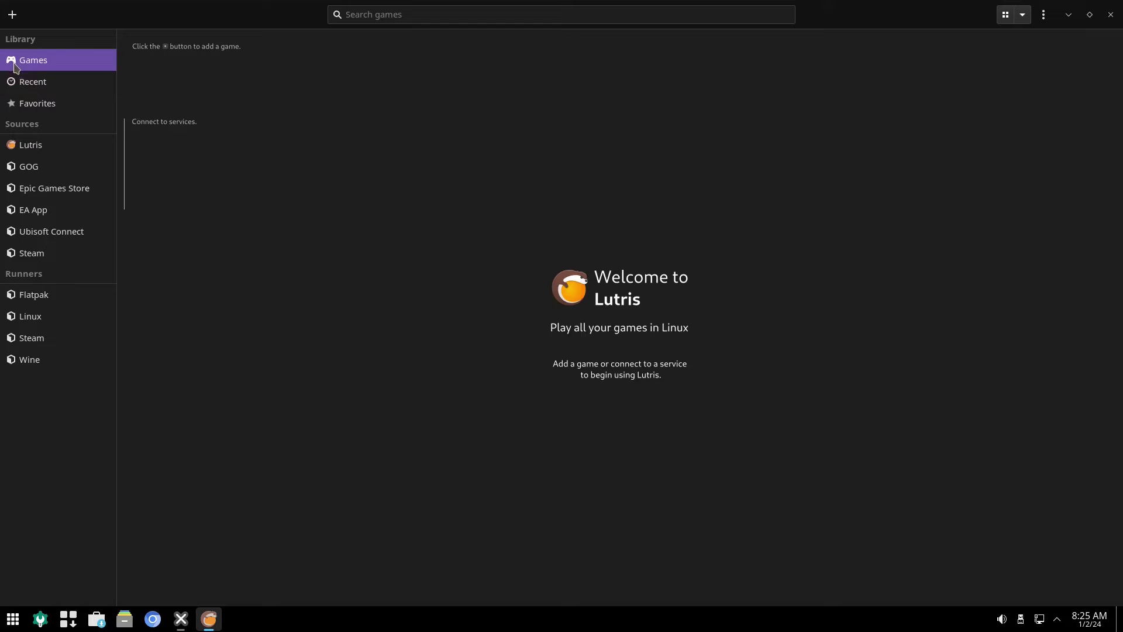
{"action": "left_click", "coordinate": [29, 82]}
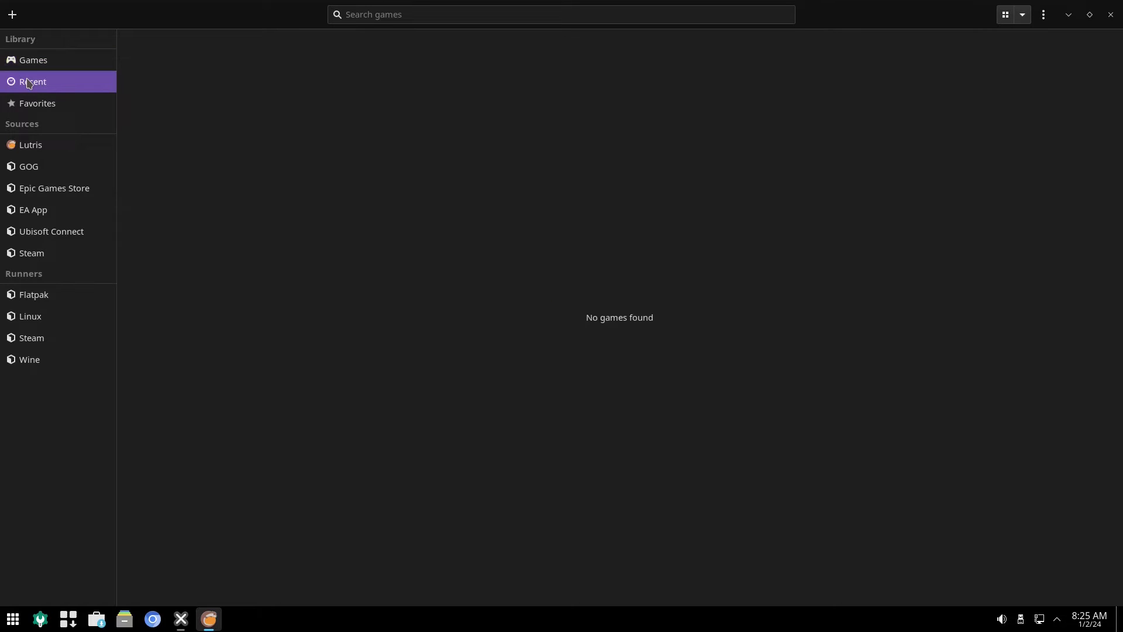
{"action": "left_click", "coordinate": [43, 106]}
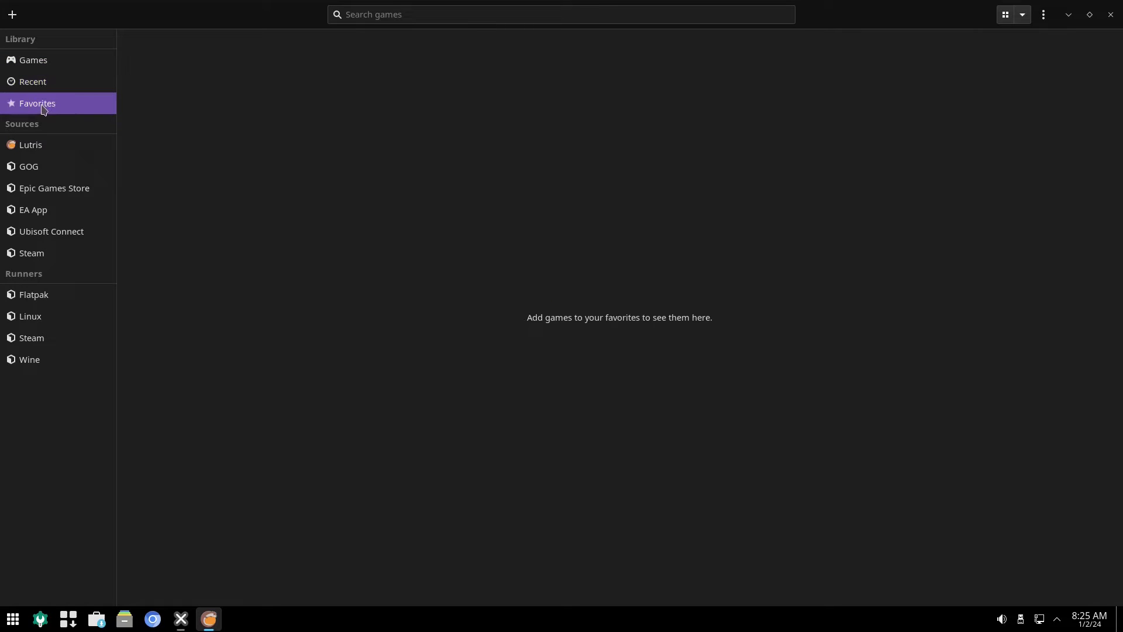
{"action": "left_click", "coordinate": [26, 150]}
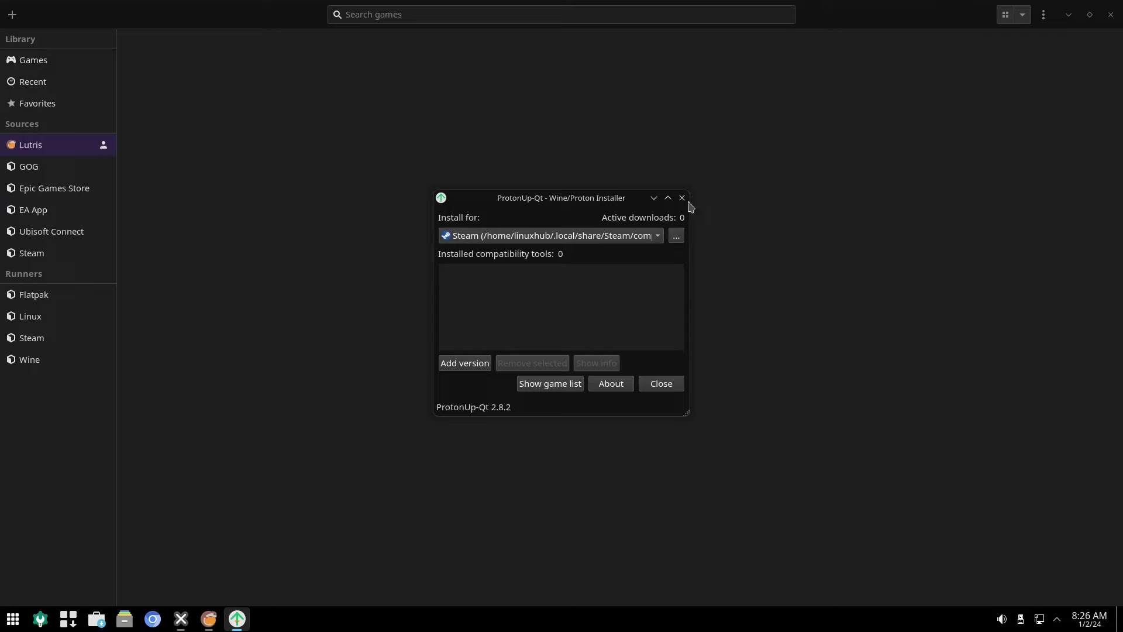
{"action": "left_click", "coordinate": [654, 198]}
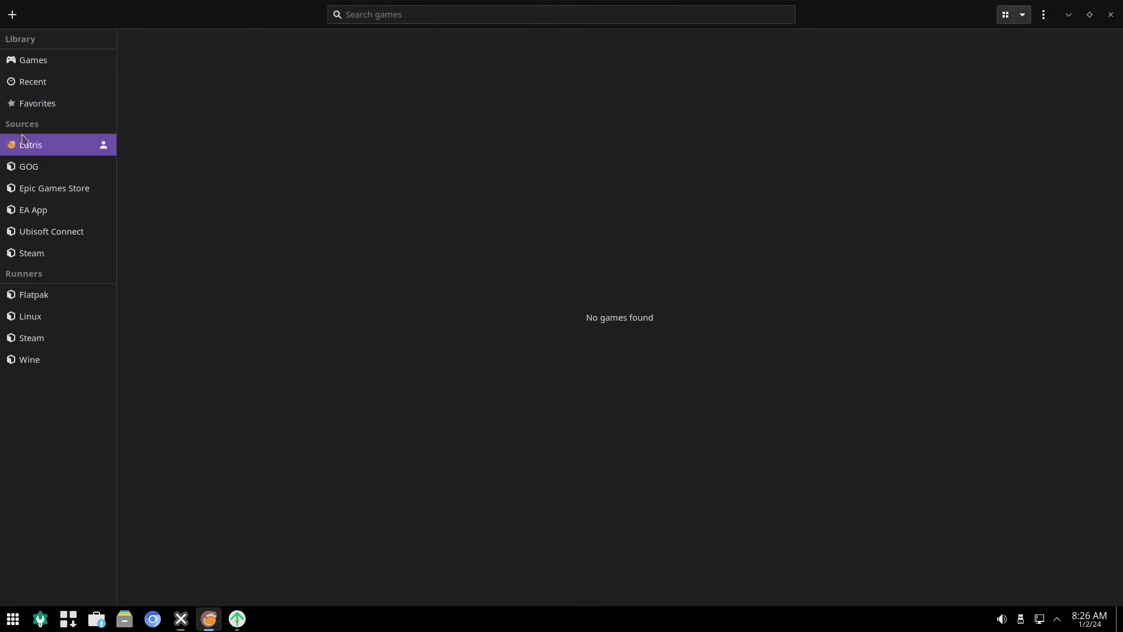
Check the GOG, Epic, EA App, Ubisoft and Steam sources, dismissing the Steam sign-in.
{"action": "left_click", "coordinate": [34, 170]}
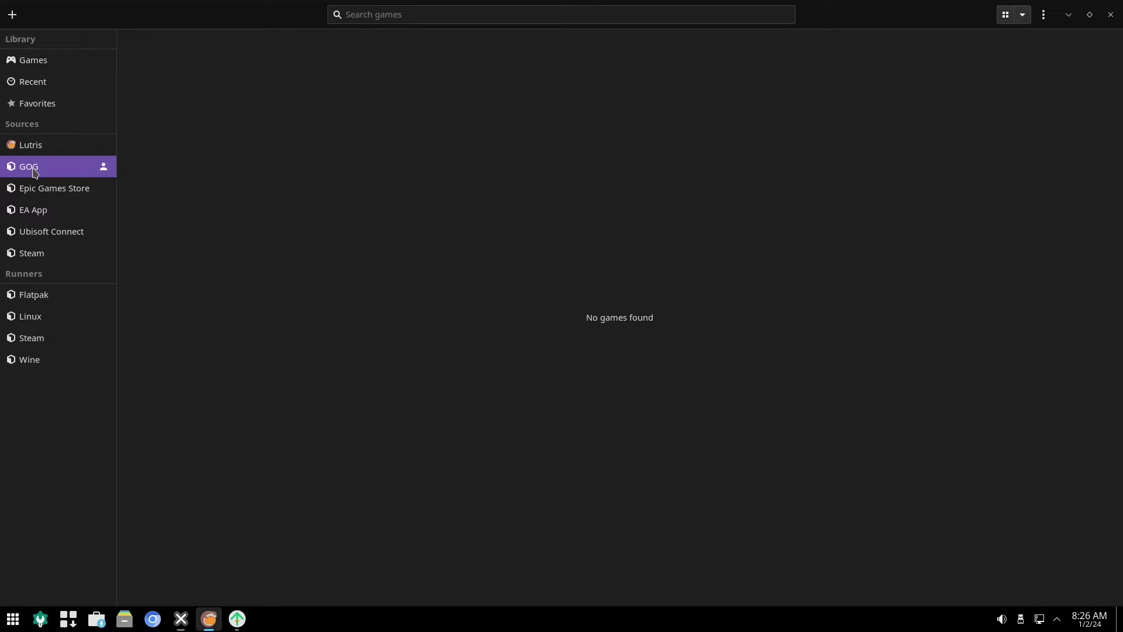
{"action": "left_click", "coordinate": [43, 194]}
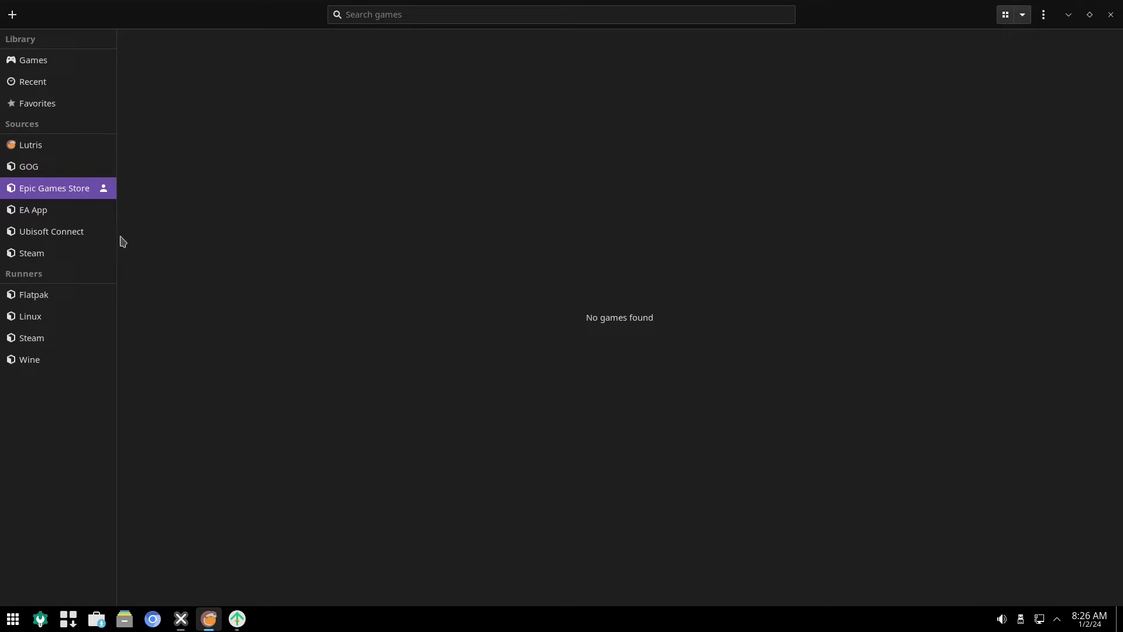
{"action": "left_click", "coordinate": [35, 214]}
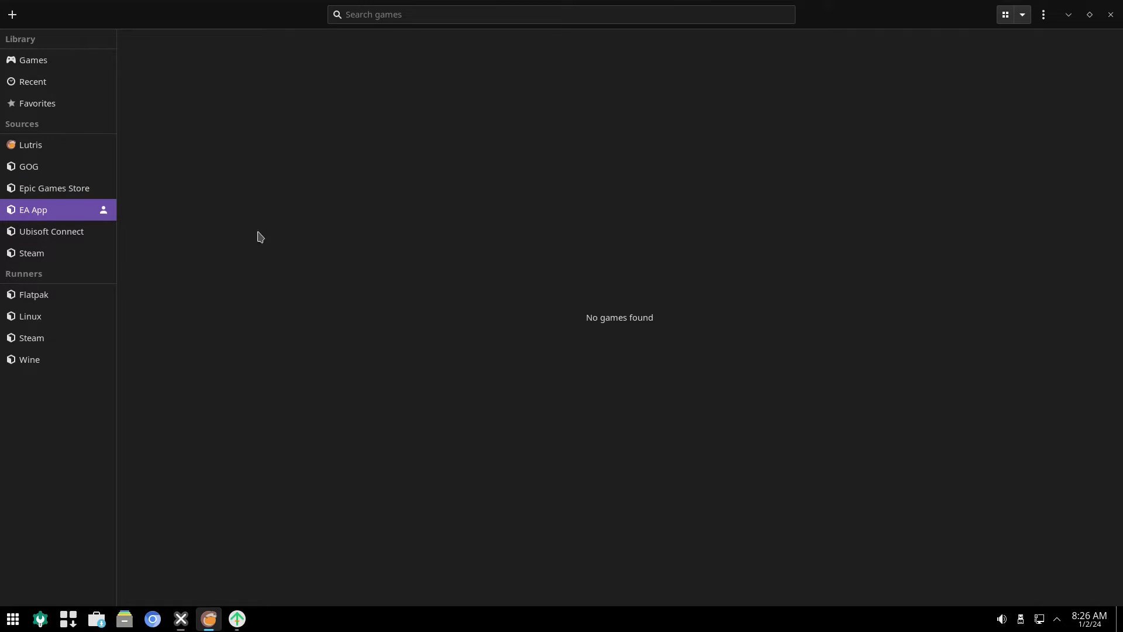
{"action": "left_click", "coordinate": [41, 239]}
{"action": "left_click", "coordinate": [30, 255]}
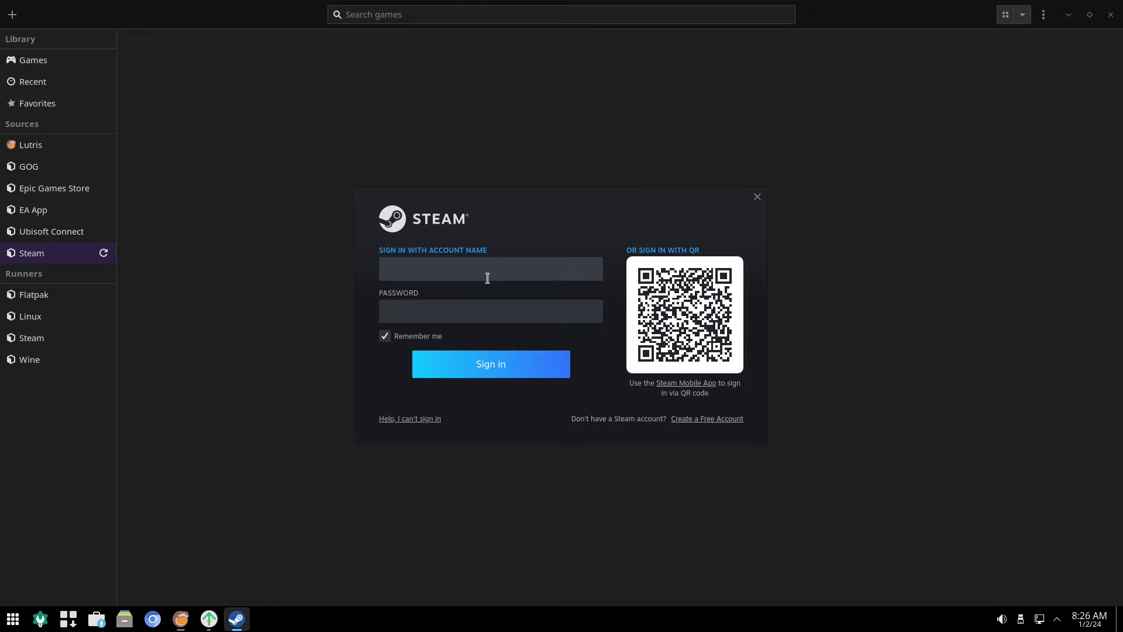
{"action": "left_click", "coordinate": [758, 196]}
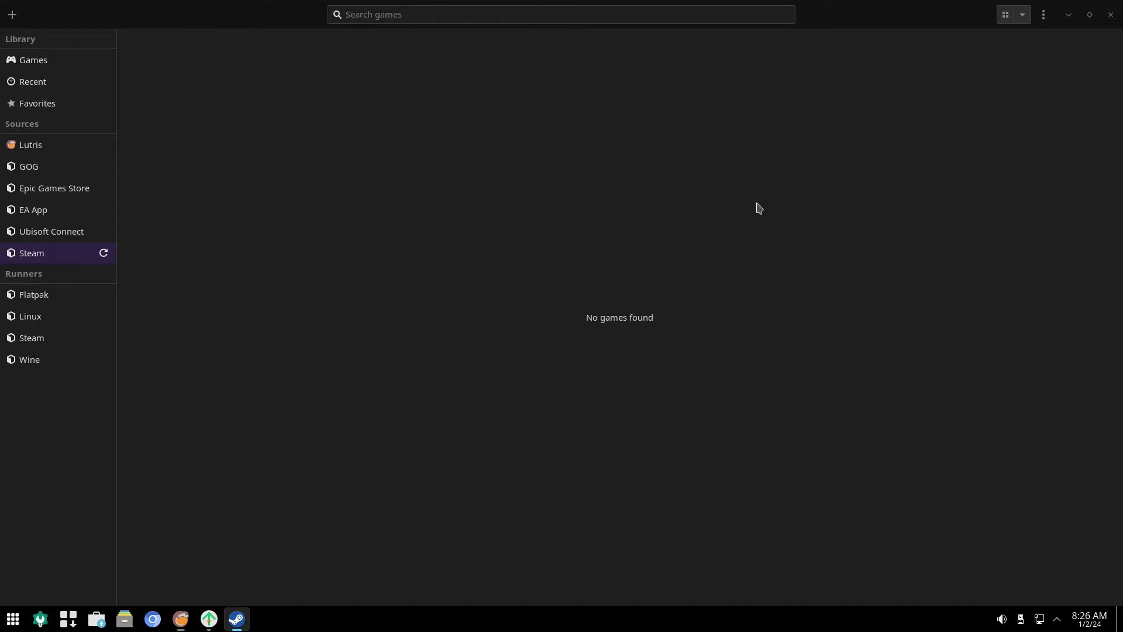
Check the Flatpak, Linux, Steam and Wine runners for games, then close Lutris.
{"action": "left_click", "coordinate": [36, 295]}
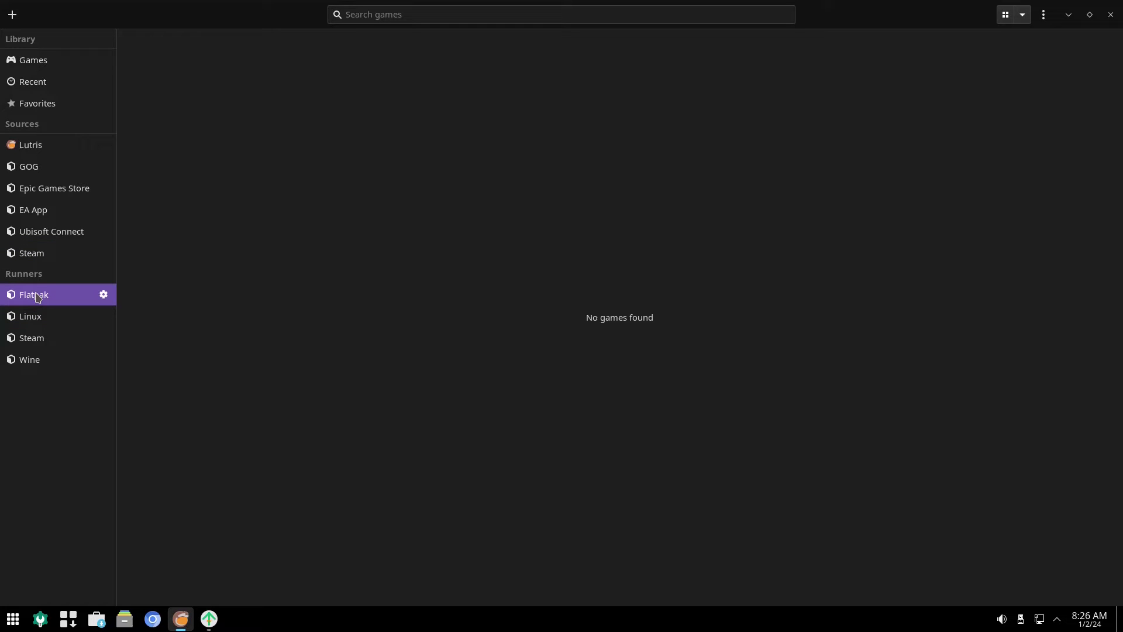
{"action": "left_click", "coordinate": [24, 318]}
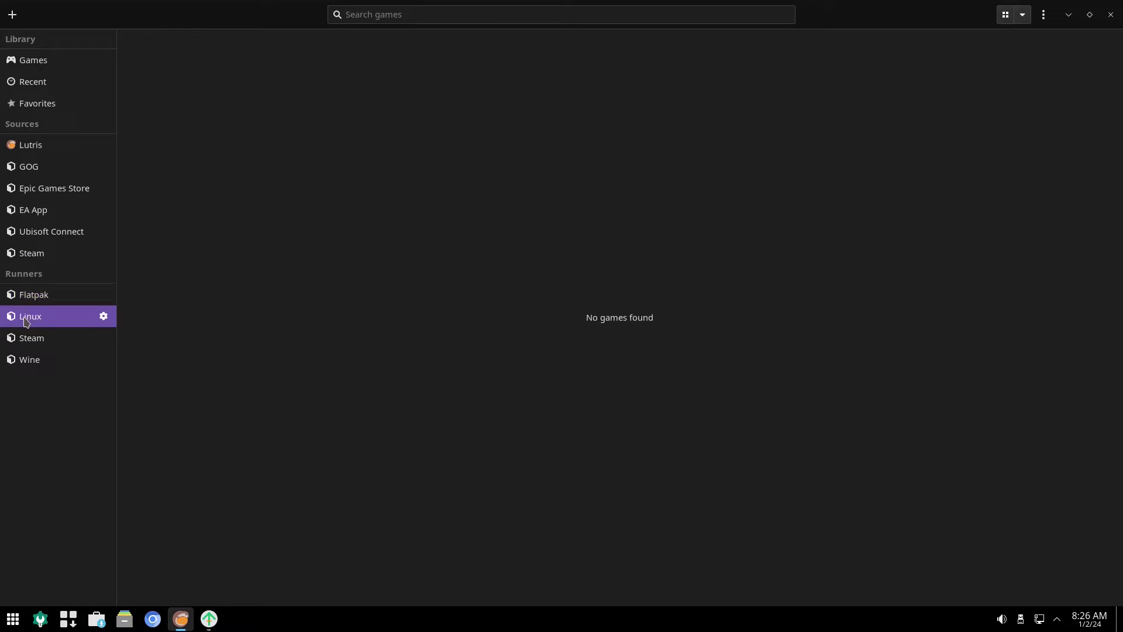
{"action": "left_click", "coordinate": [34, 342]}
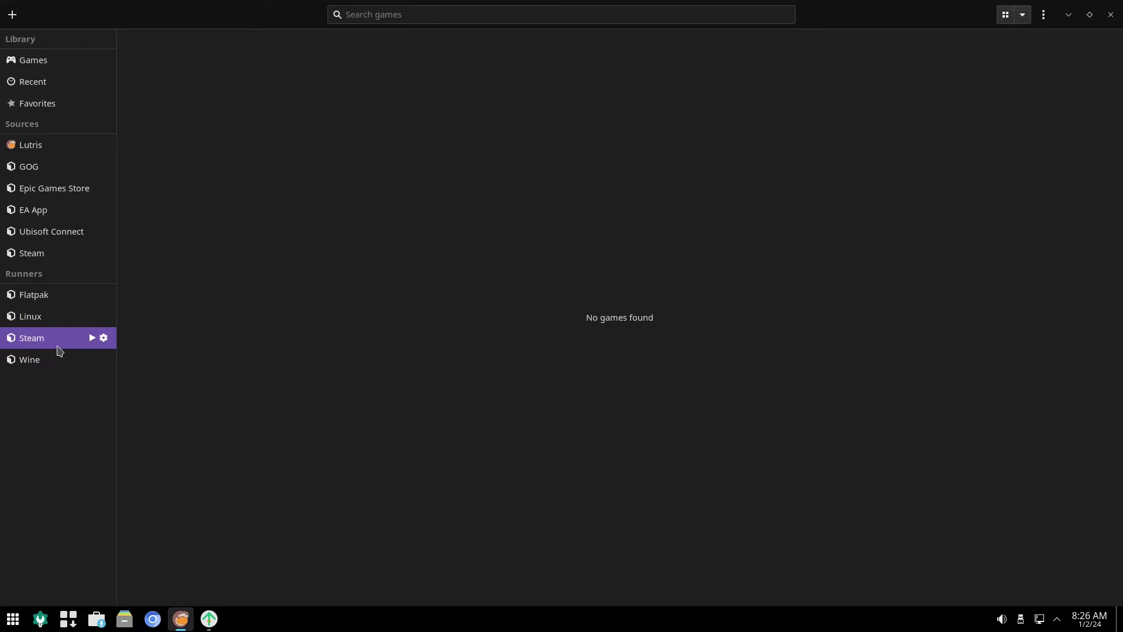
{"action": "left_click", "coordinate": [26, 363]}
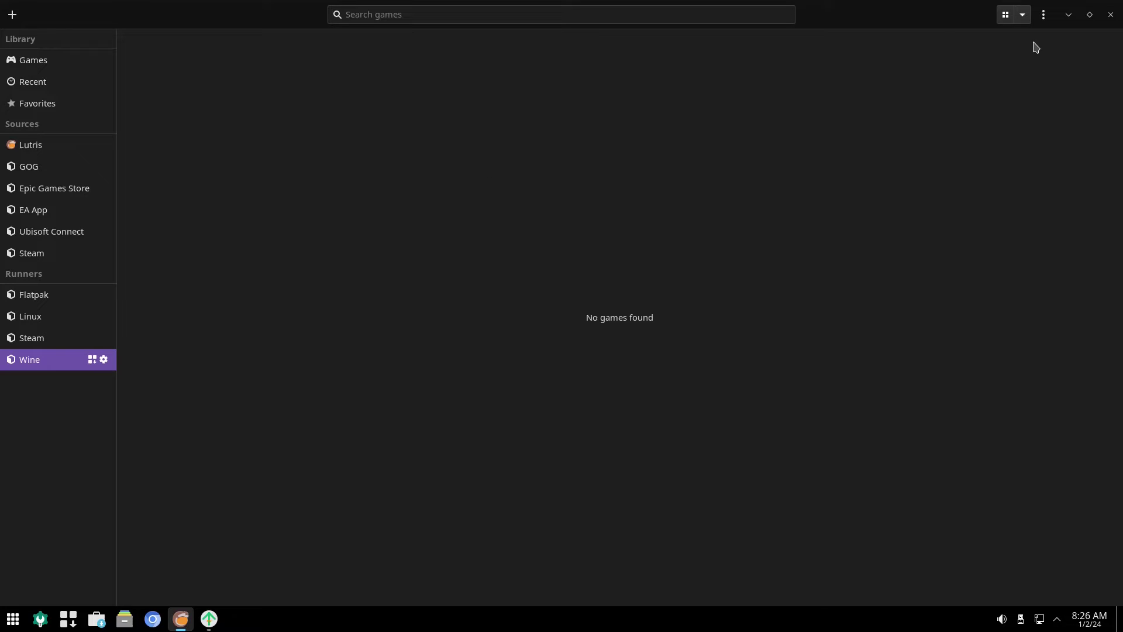
{"action": "left_click", "coordinate": [1112, 15]}
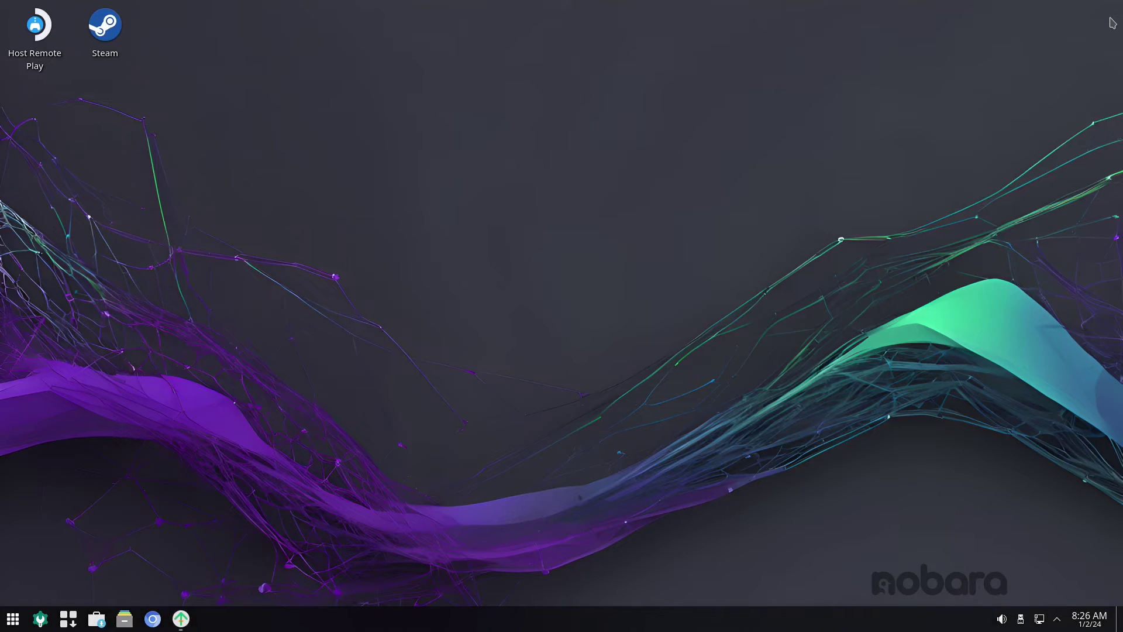
{"action": "left_click", "coordinate": [181, 620]}
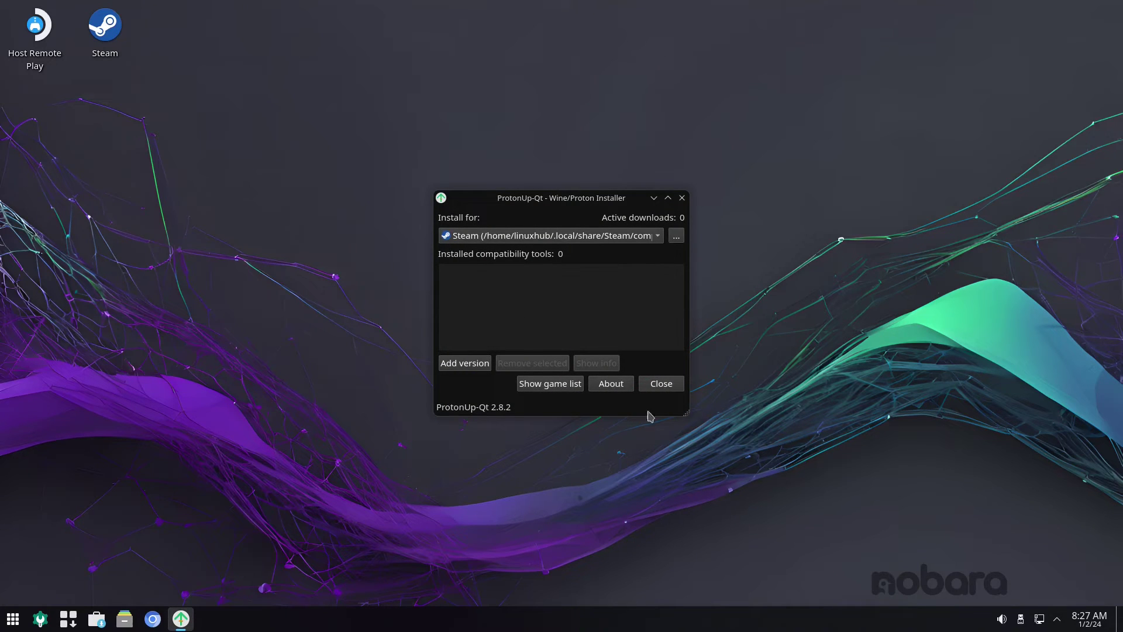
{"action": "left_click", "coordinate": [672, 384]}
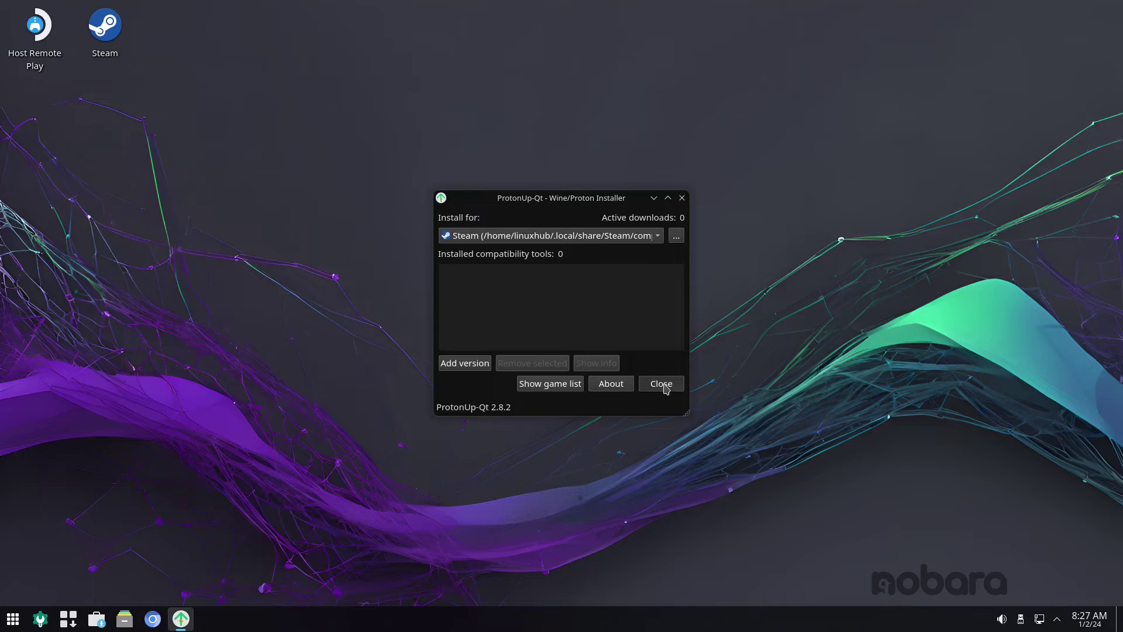
{"action": "left_click", "coordinate": [13, 620]}
{"action": "mouse_move", "coordinate": [59, 450]}
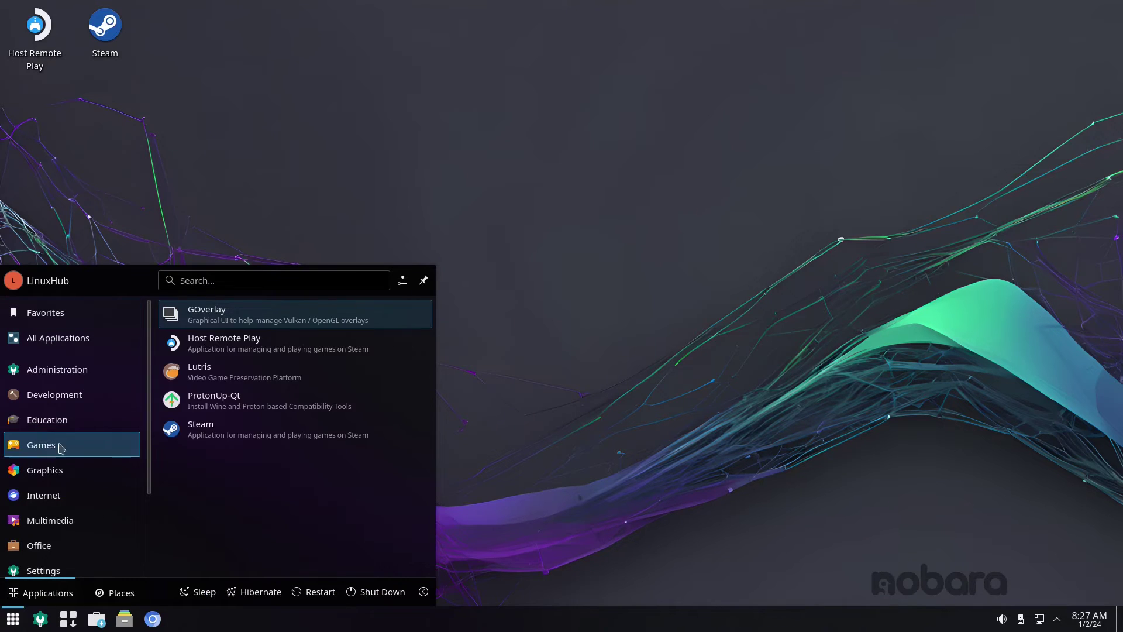
{"action": "left_click", "coordinate": [275, 439]}
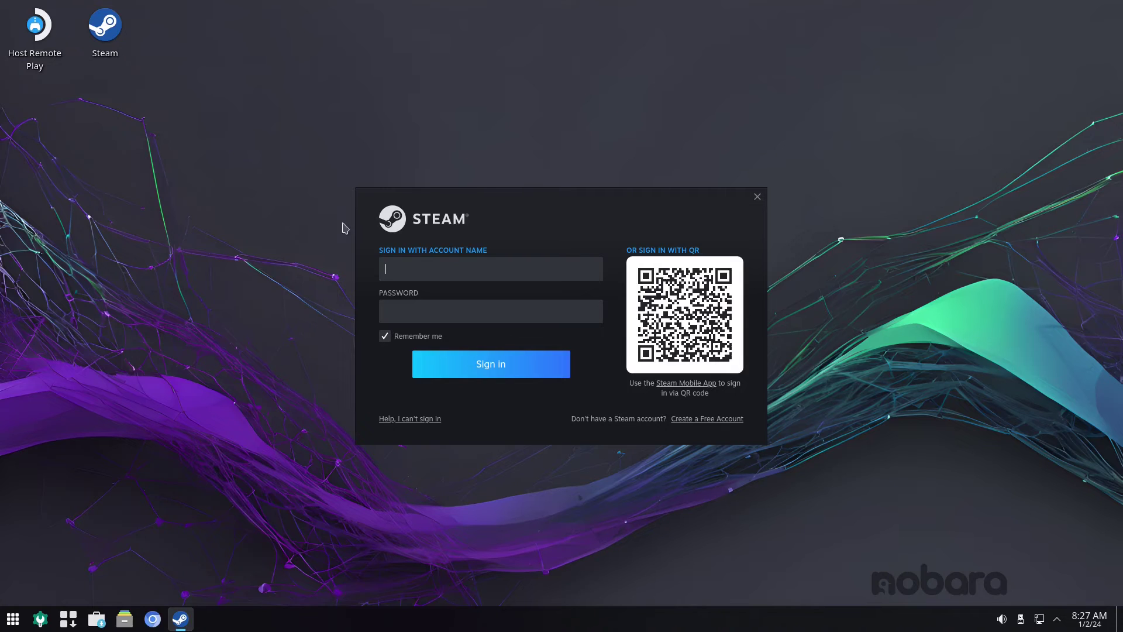
{"action": "left_click", "coordinate": [760, 199]}
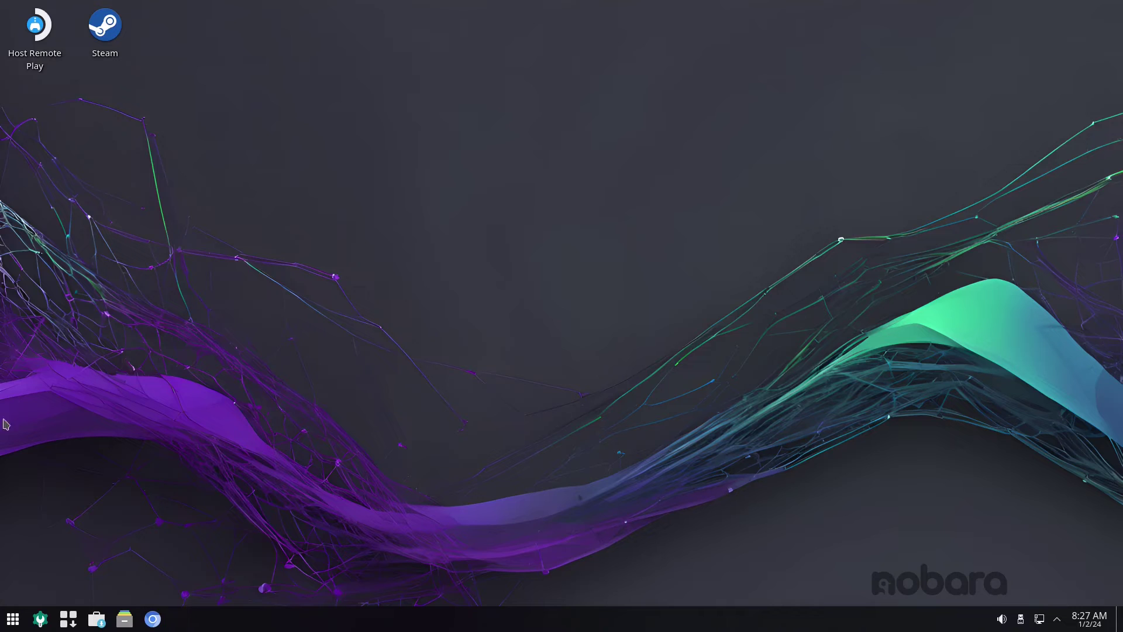
{"action": "left_click", "coordinate": [13, 619]}
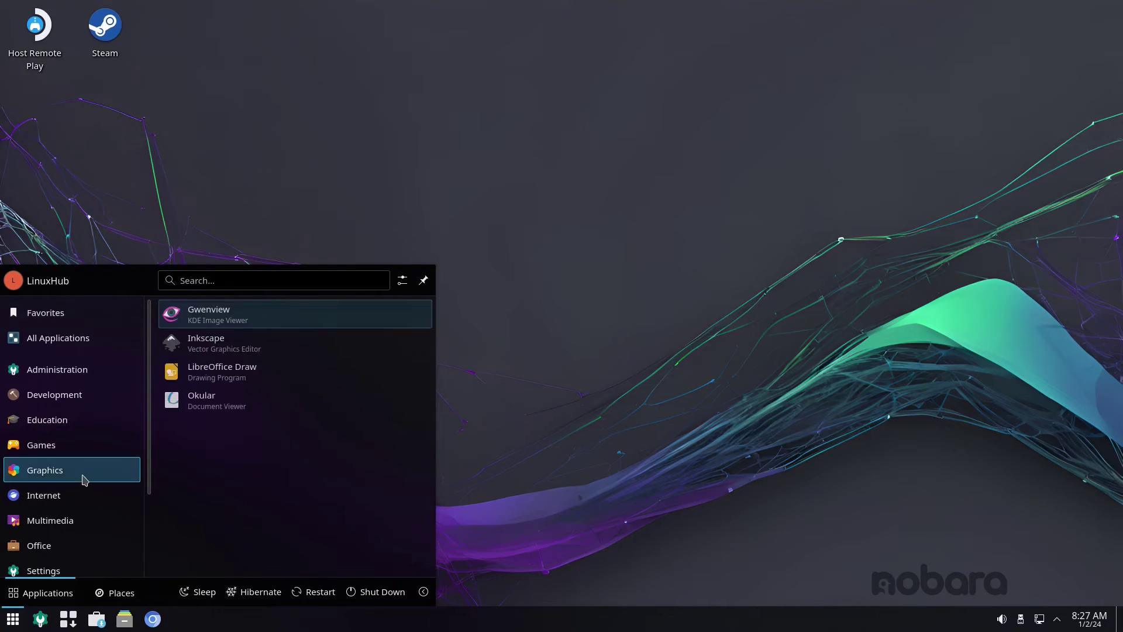
Launch Konsole from the System category of the application launcher.
{"action": "mouse_move", "coordinate": [61, 449]}
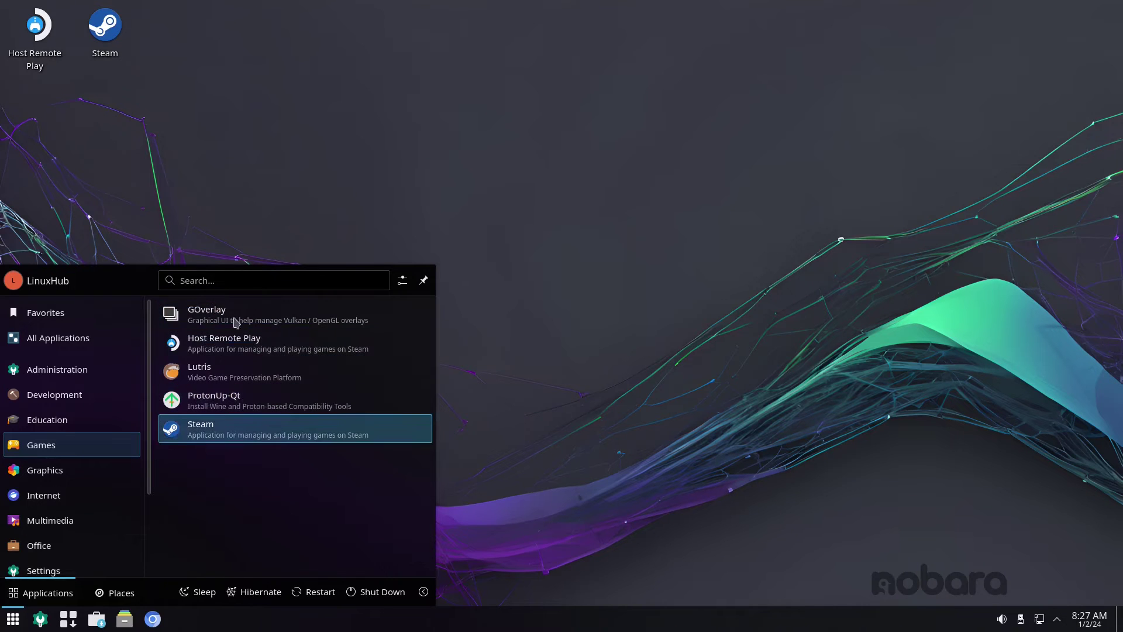
{"action": "mouse_move", "coordinate": [64, 523]}
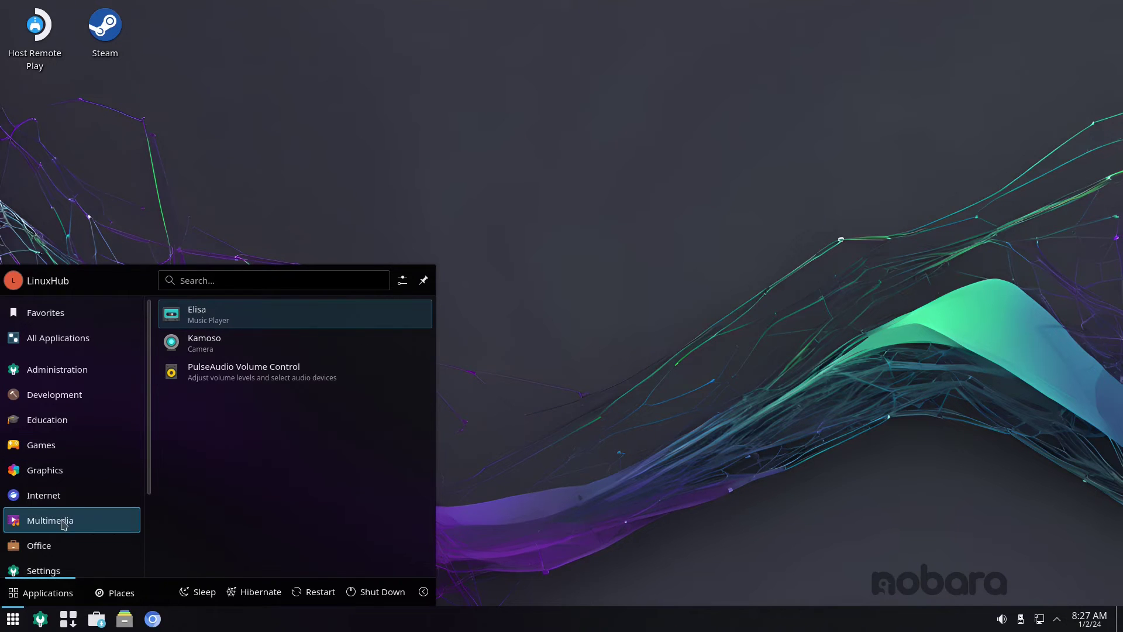
{"action": "mouse_move", "coordinate": [47, 504]}
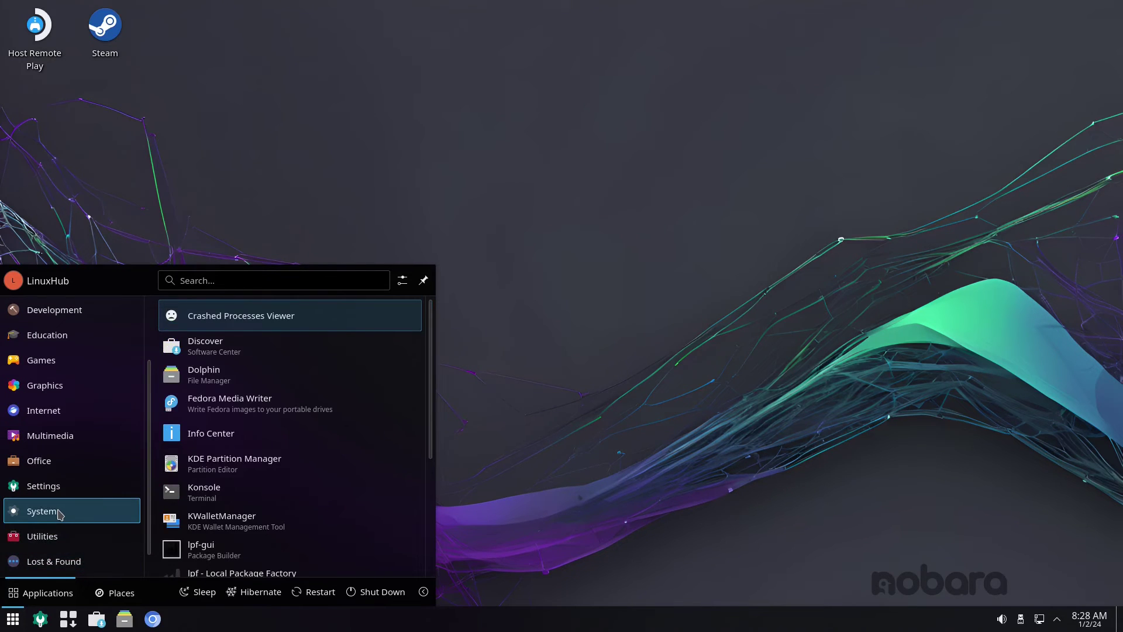
{"action": "left_click", "coordinate": [232, 493]}
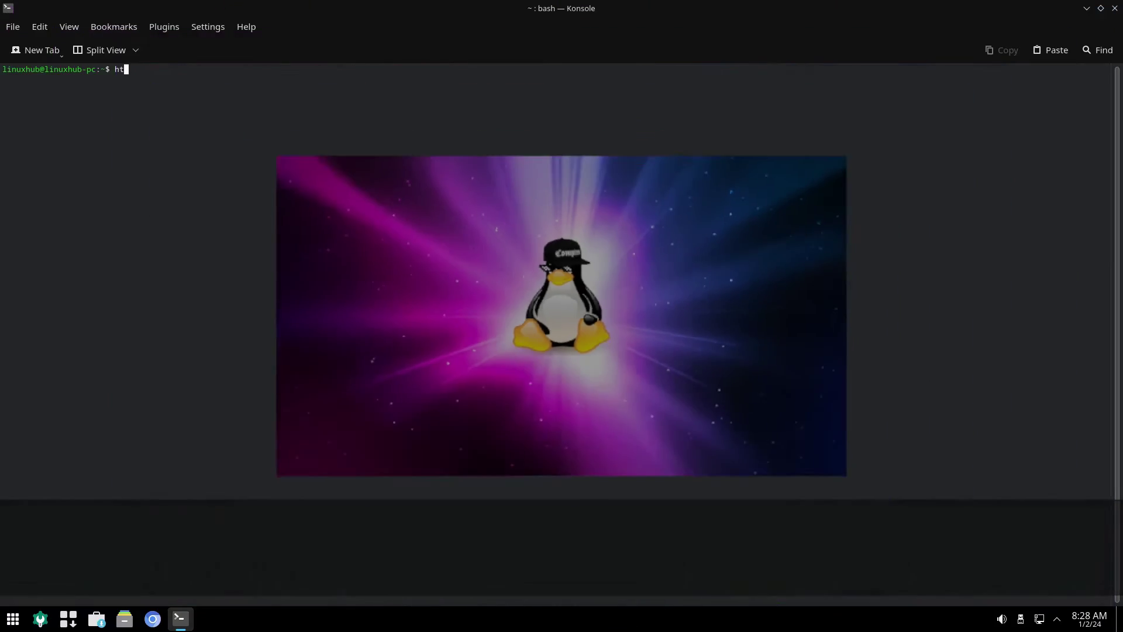
Run htop, then top to list running processes, and quit top.
{"action": "type", "text": "op"}
{"action": "key", "text": "Return"}
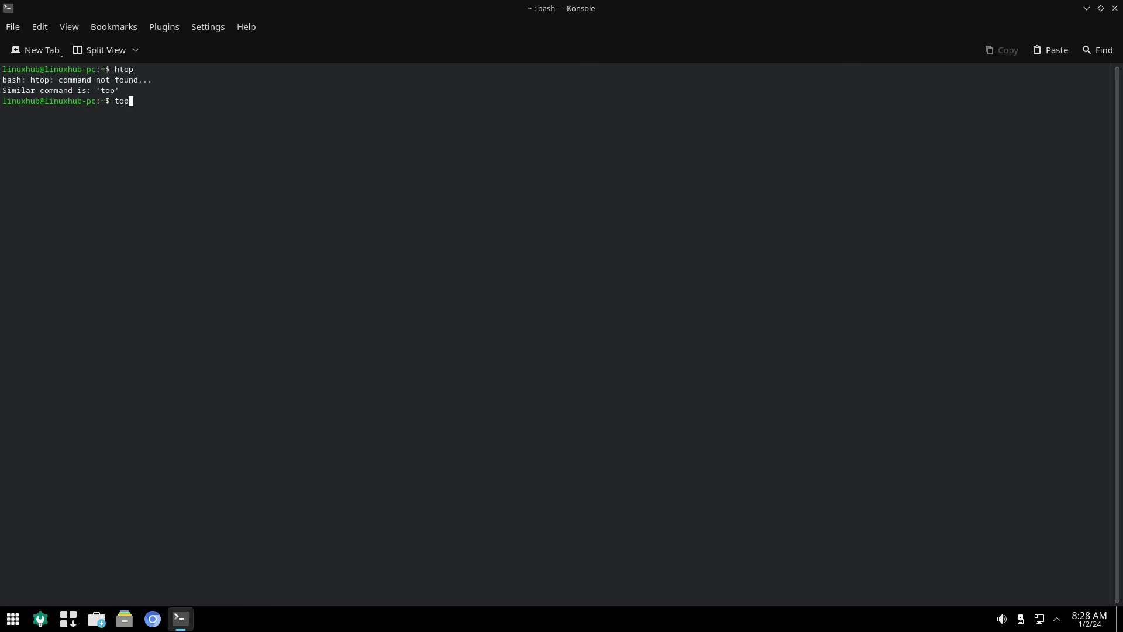
{"action": "type", "text": "top"}
{"action": "key", "text": "Return"}
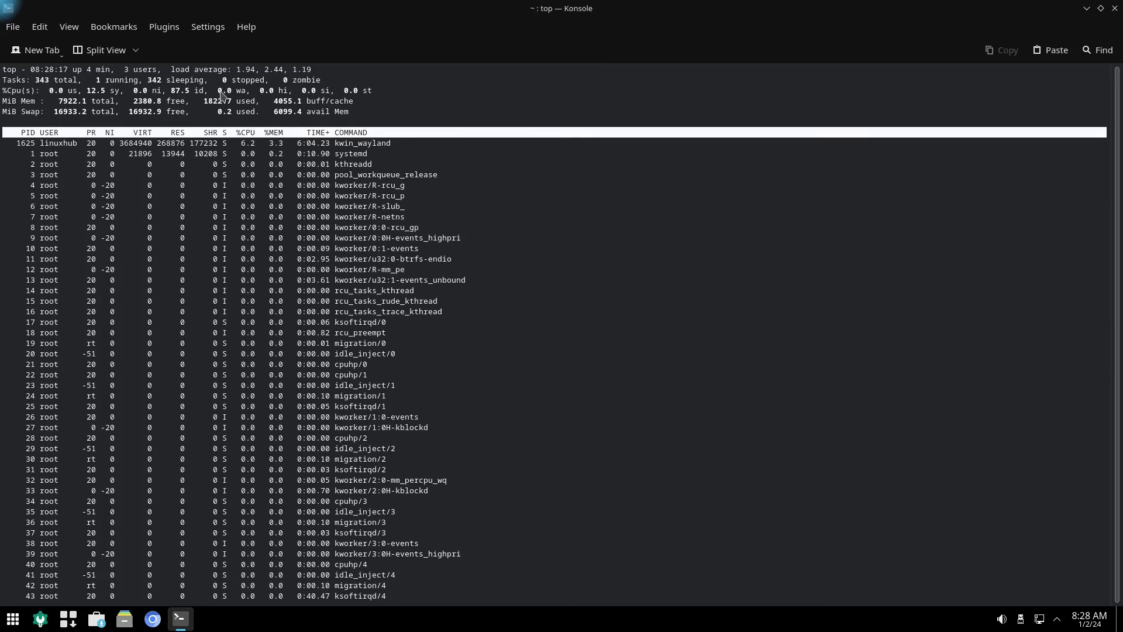
{"action": "key", "text": "super"}
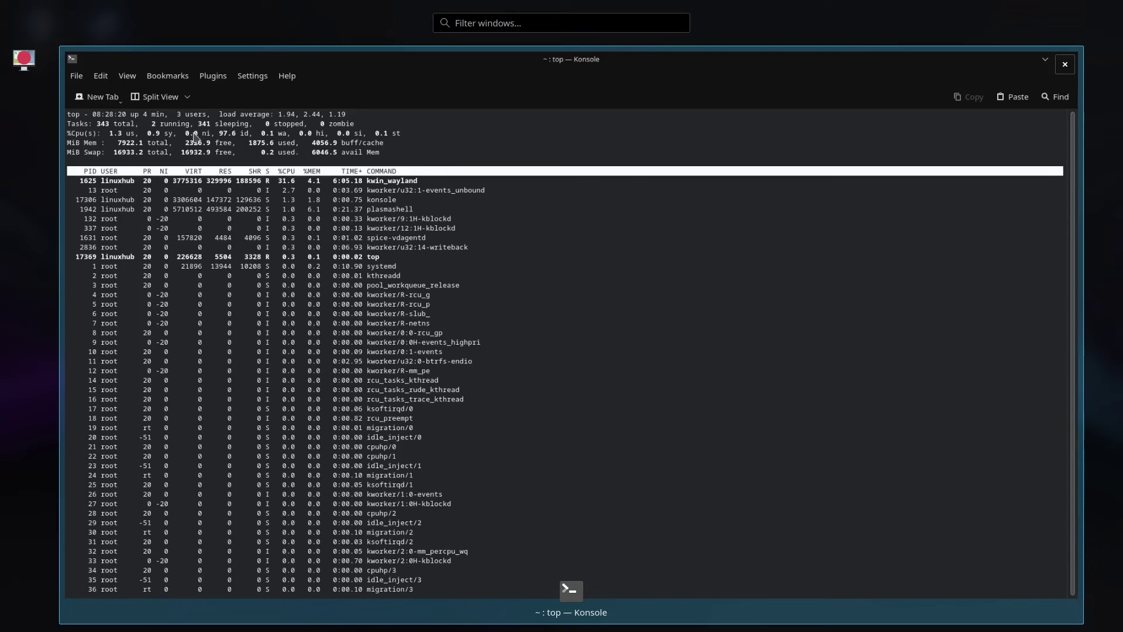
{"action": "left_click", "coordinate": [724, 66]}
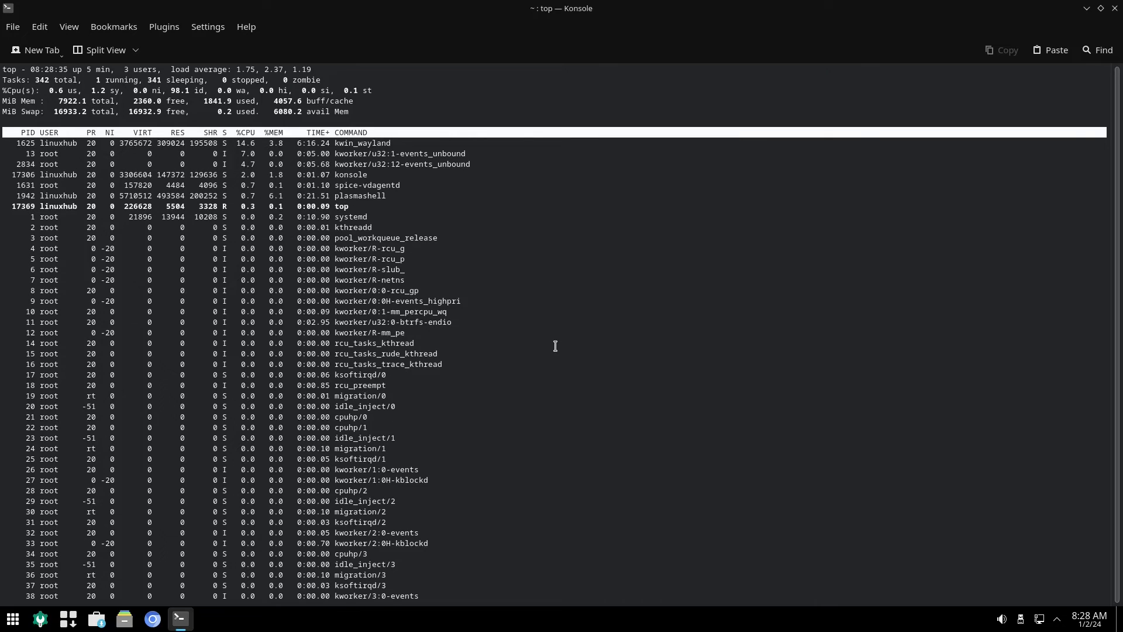
{"action": "key", "text": "q"}
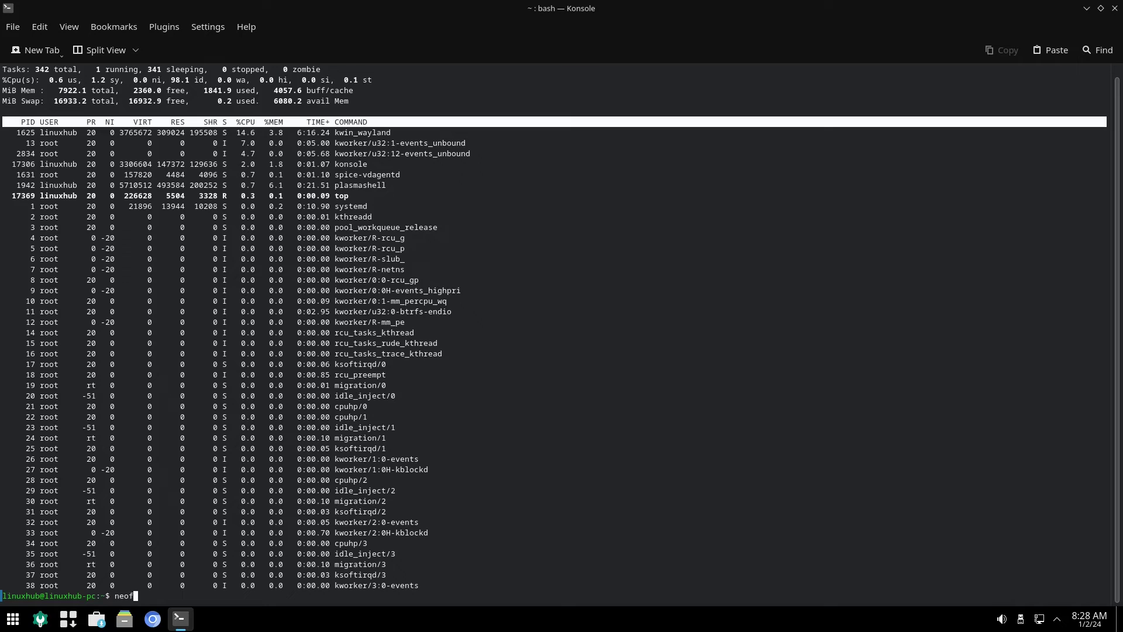
Show neofetch system information on a cleared screen with enlarged terminal text.
{"action": "type", "text": "neofetch"}
{"action": "key", "text": "Return"}
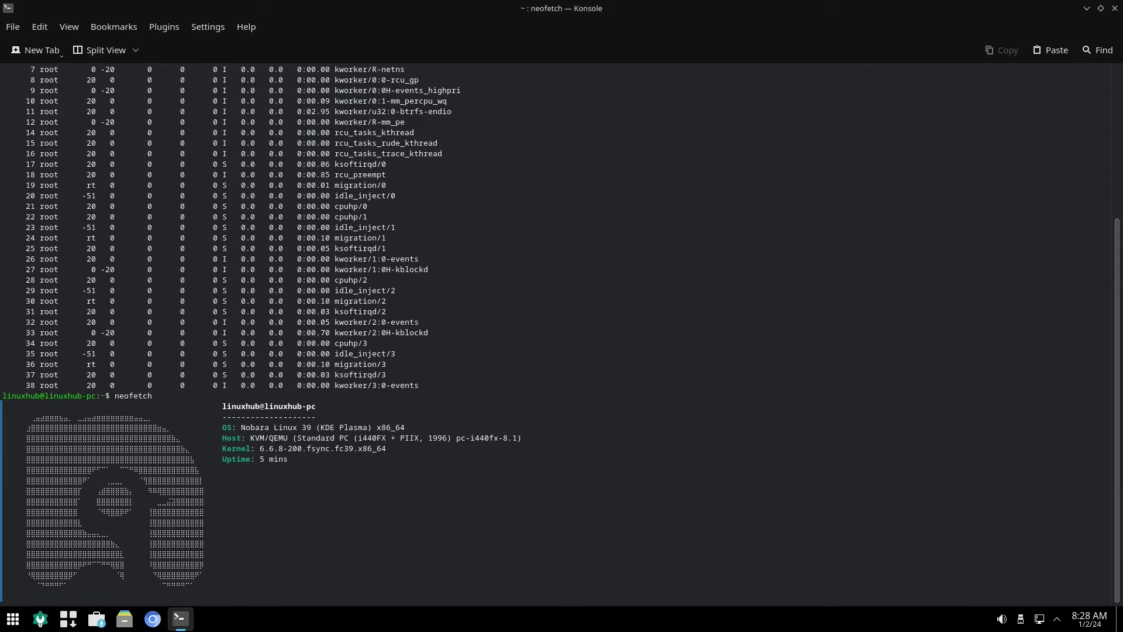
{"action": "type", "text": "clear"}
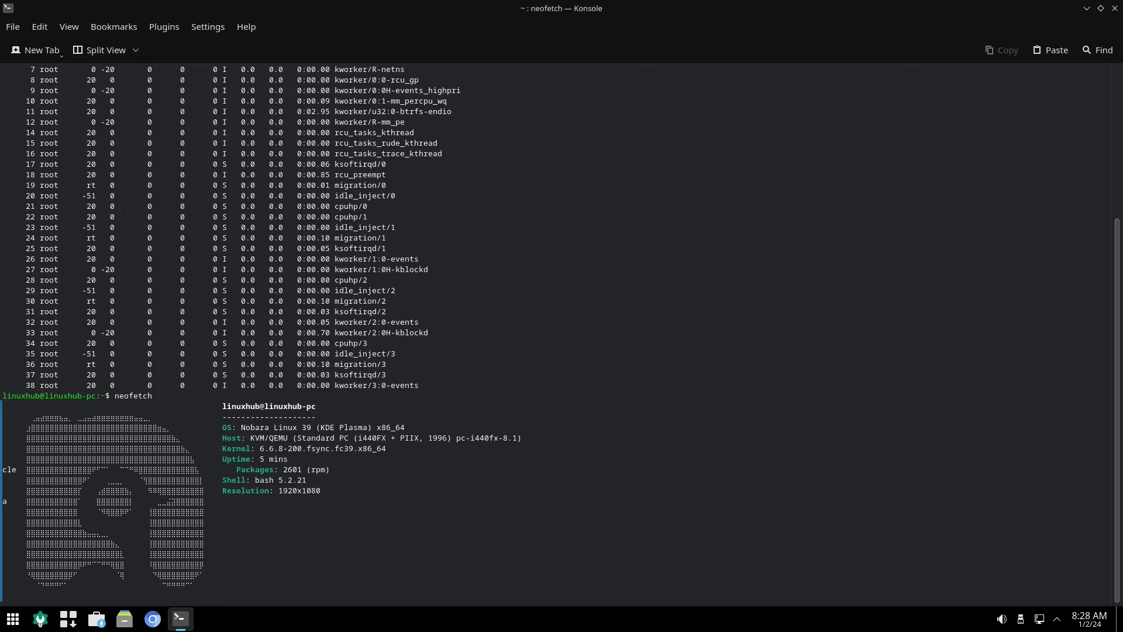
{"action": "key", "text": "Return"}
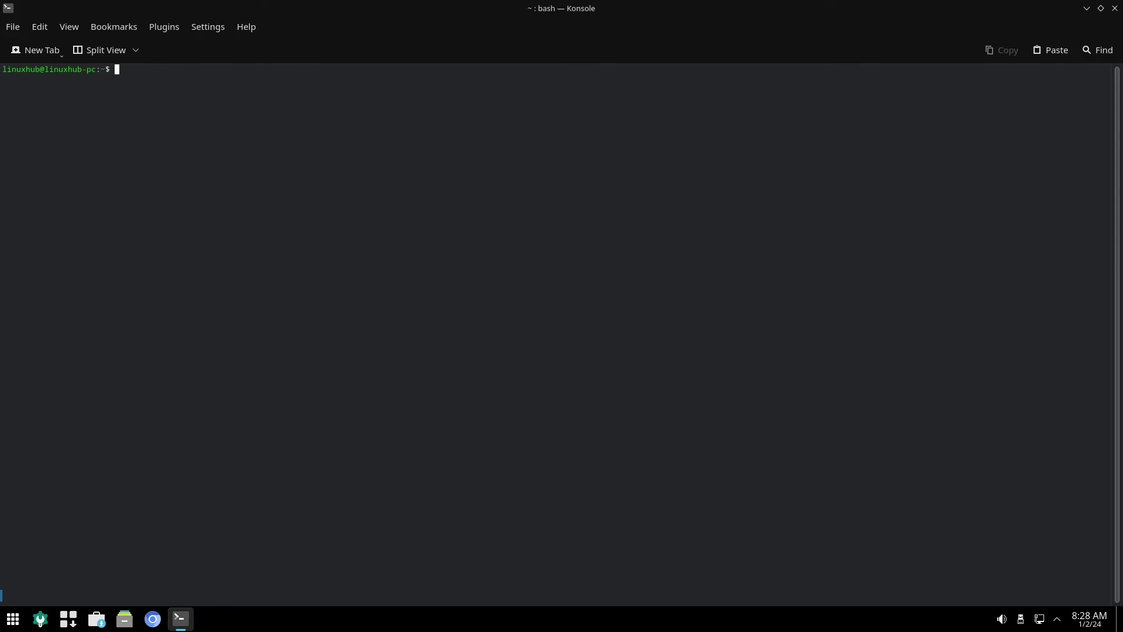
{"action": "type", "text": "clear"}
{"action": "key", "text": "Up"}
{"action": "key", "text": "Return"}
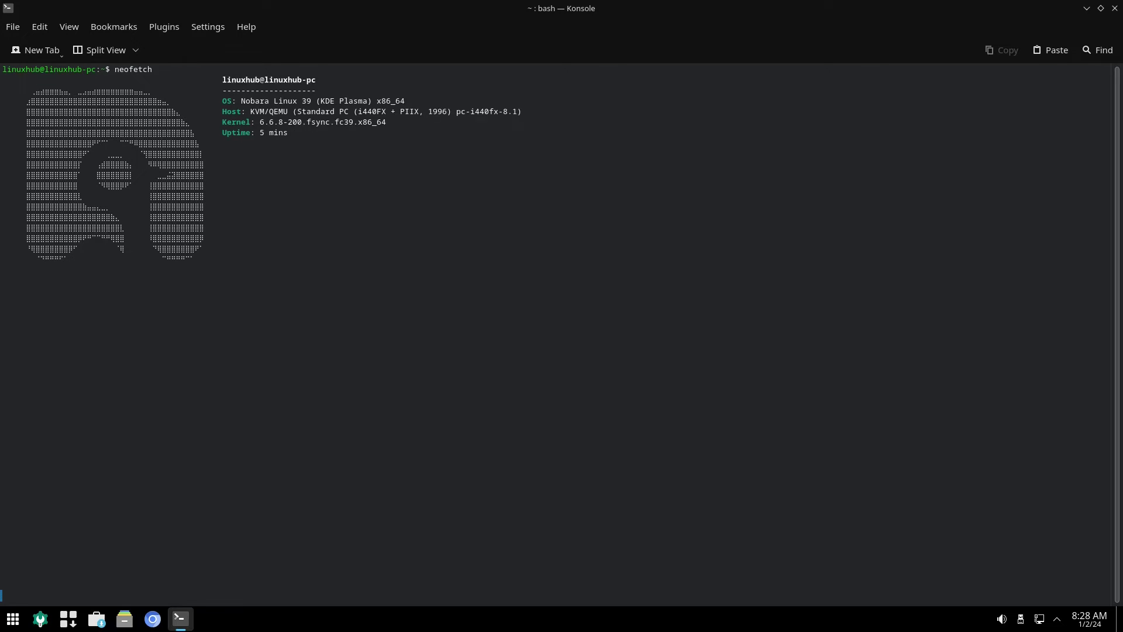
{"action": "key", "text": "ctrl+plus"}
{"action": "key", "text": "ctrl+plus"}
{"action": "key", "text": "ctrl+plus"}
{"action": "key", "text": "ctrl+plus"}
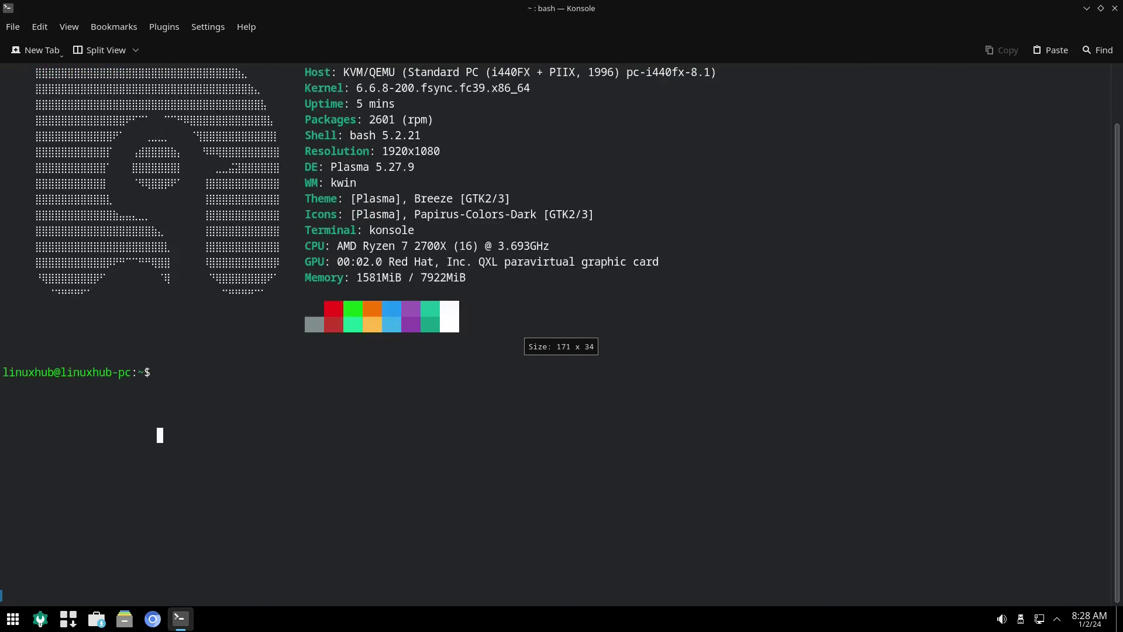
{"action": "key", "text": "ctrl+plus"}
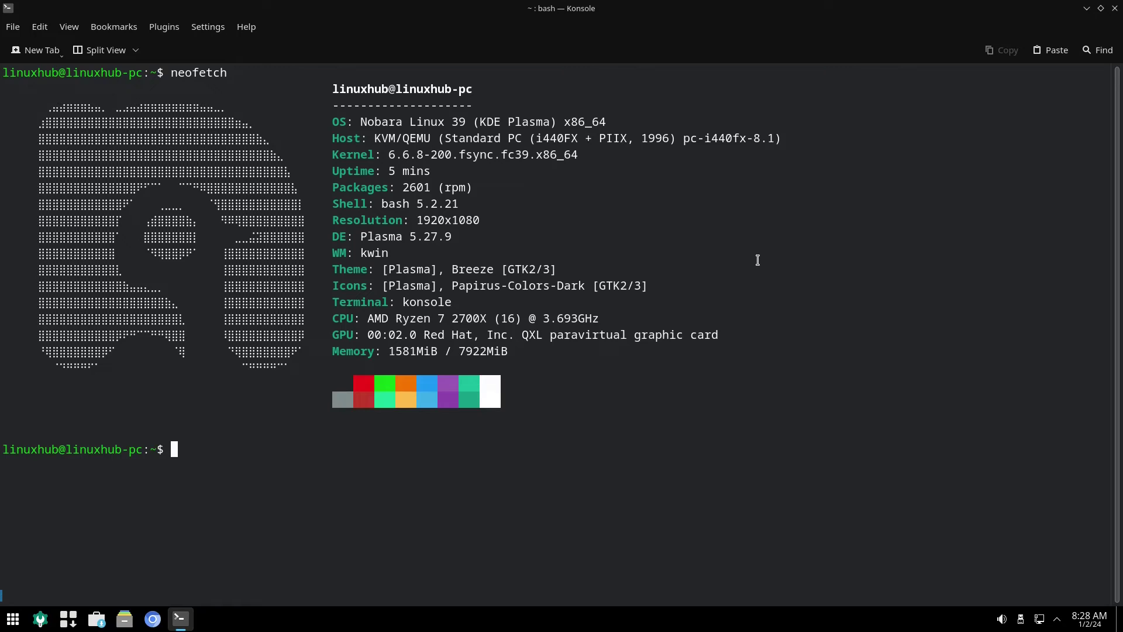
Highlight the neofetch OS, Kernel and DE lines, view Konsole's version info, then close Konsole.
{"action": "triple_click", "coordinate": [426, 122]}
{"action": "triple_click", "coordinate": [420, 156]}
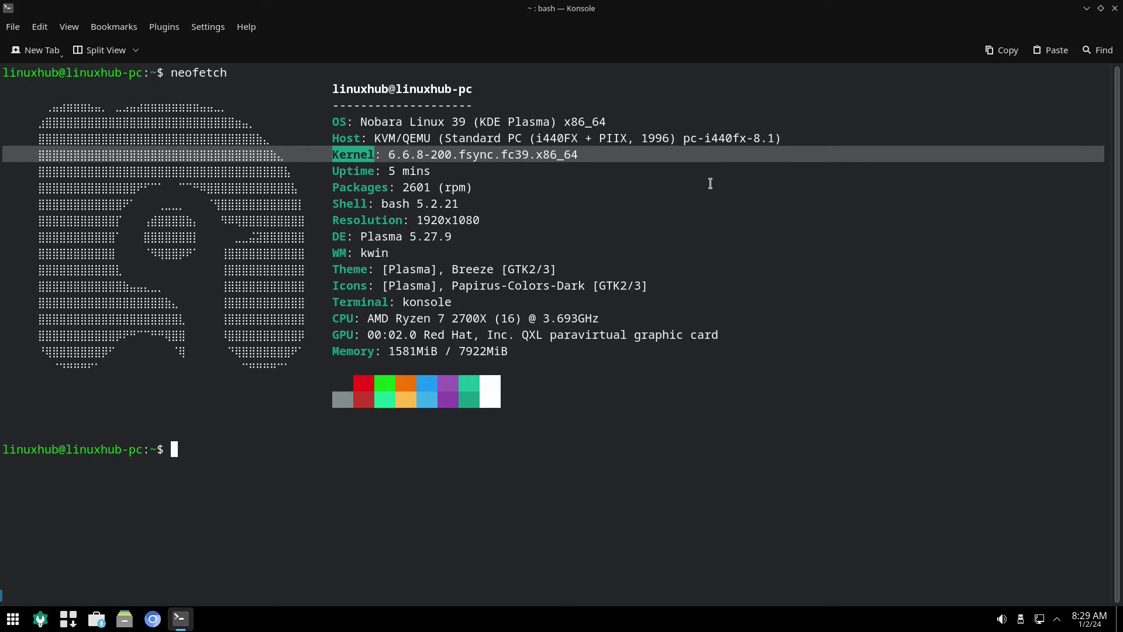
{"action": "triple_click", "coordinate": [383, 237]}
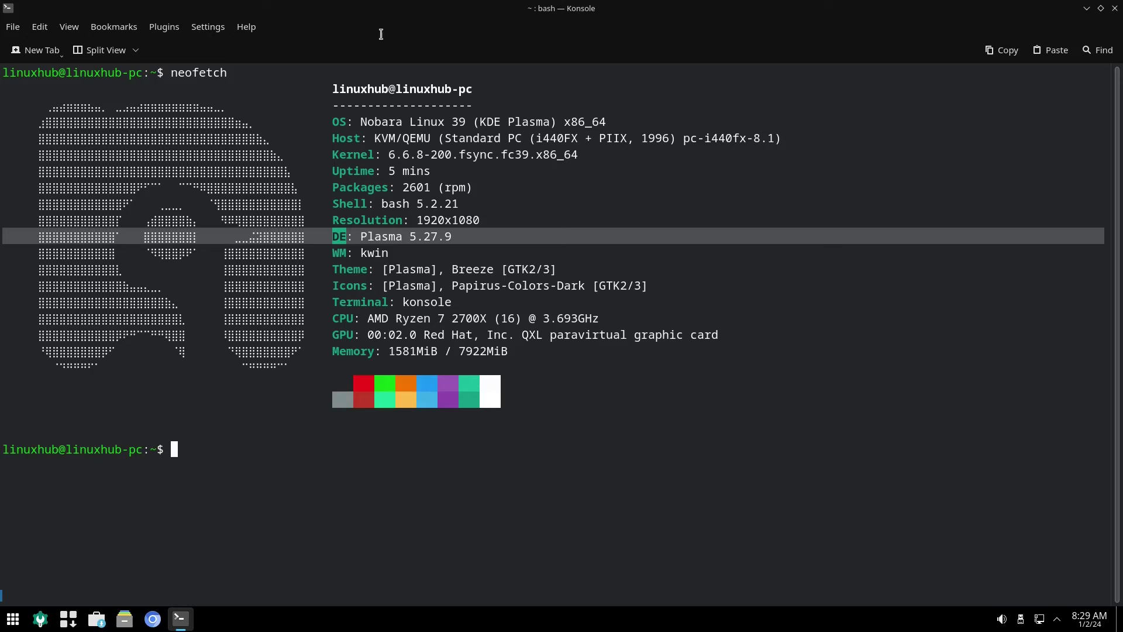
{"action": "left_click", "coordinate": [247, 27]}
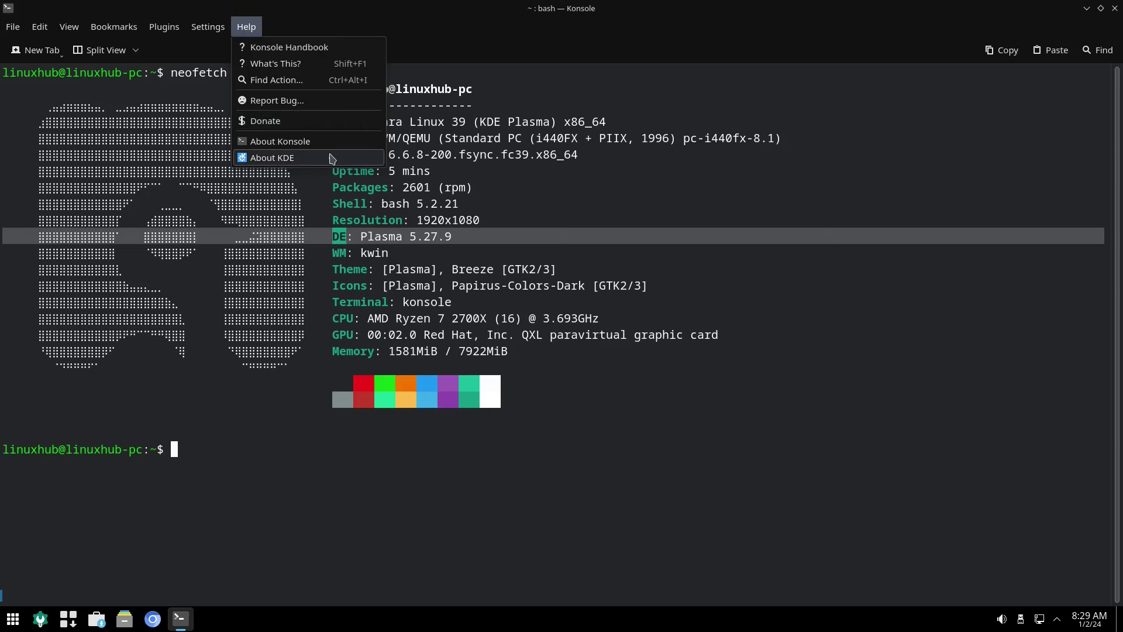
{"action": "left_click", "coordinate": [303, 143]}
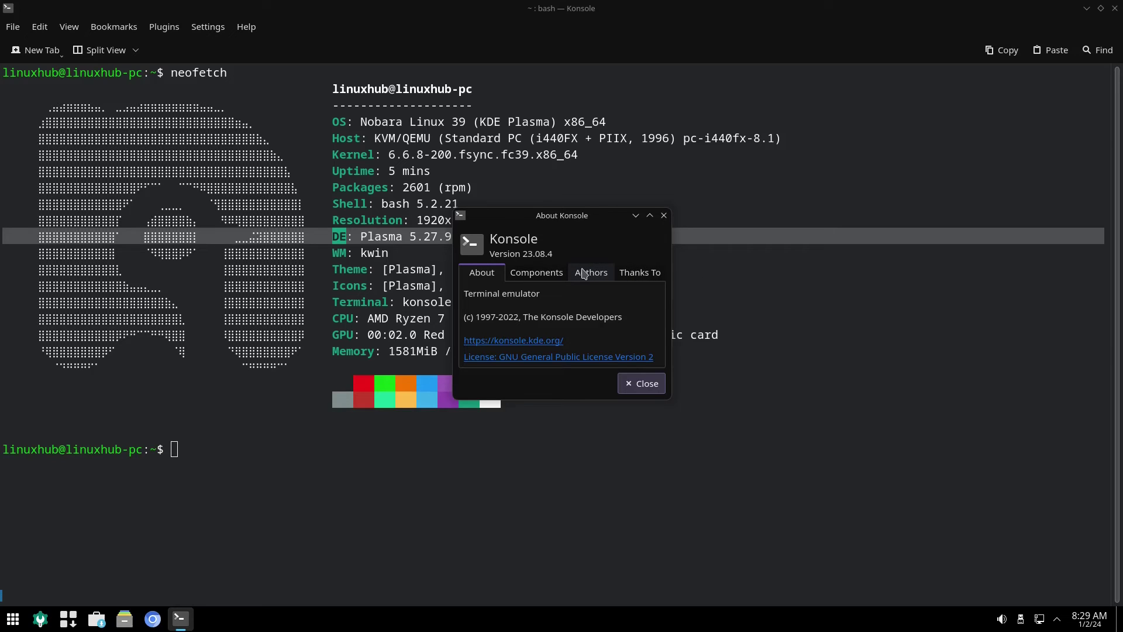
{"action": "left_click", "coordinate": [644, 385]}
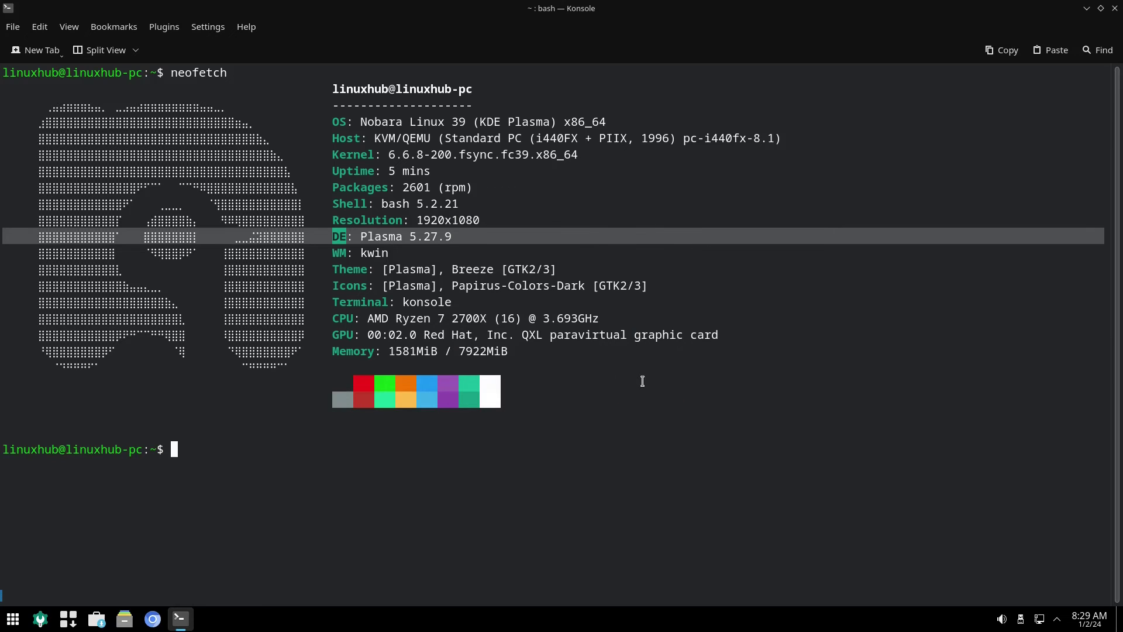
{"action": "right_click", "coordinate": [178, 619]}
{"action": "left_click", "coordinate": [196, 597]}
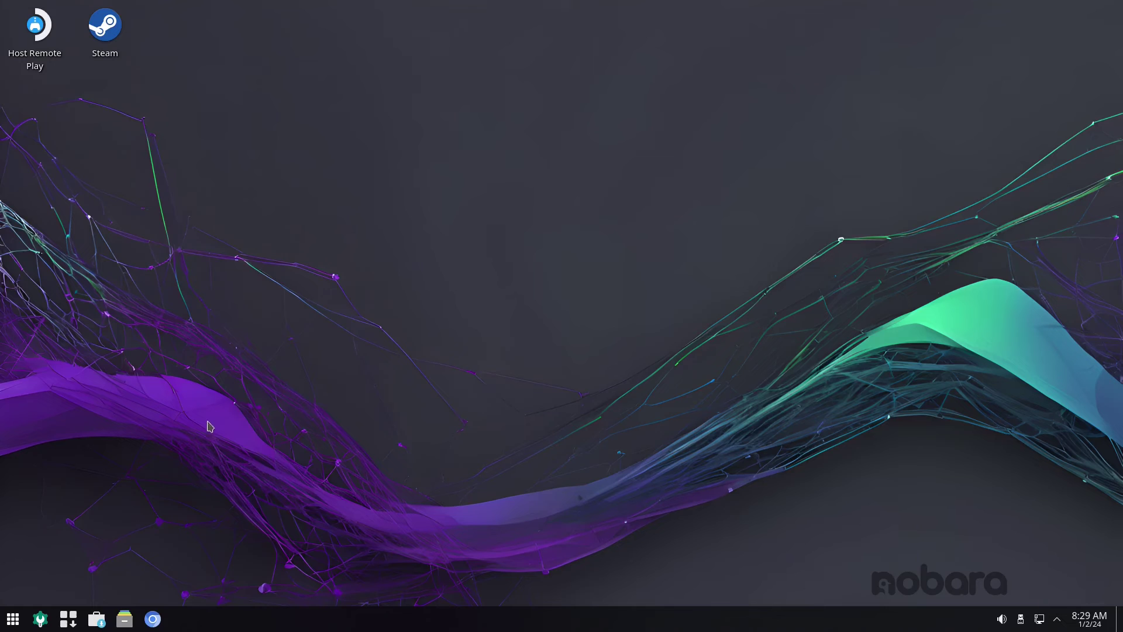
Apply the Breeze, Breeze Dark and Breeze Twilight global themes in turn, ending on Nobara.
{"action": "left_click", "coordinate": [39, 619]}
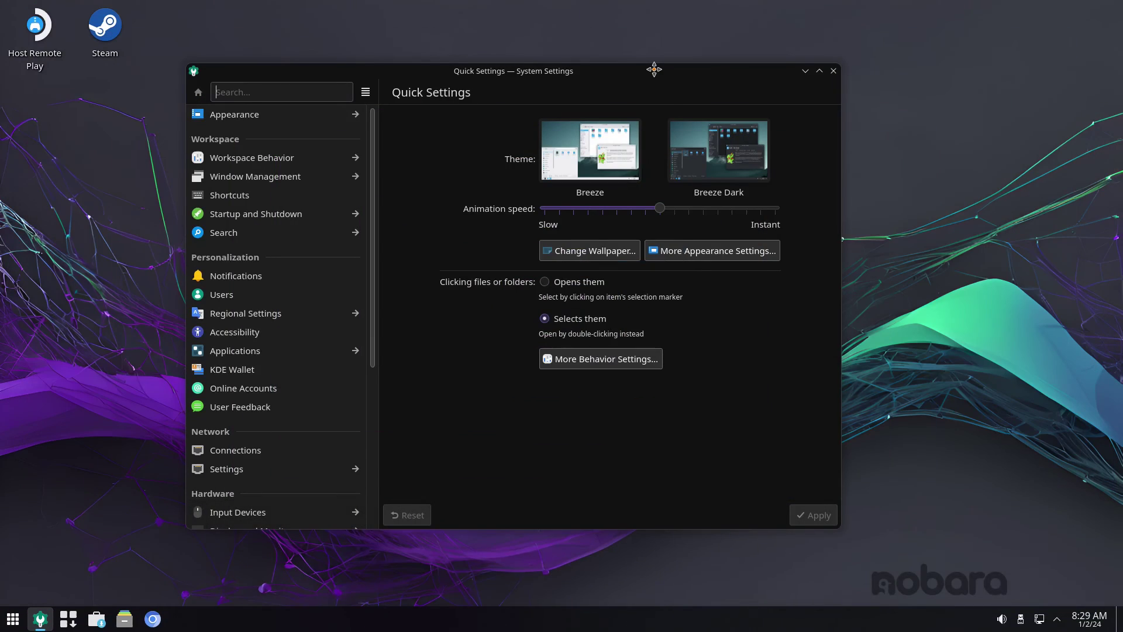
{"action": "left_click", "coordinate": [240, 115]}
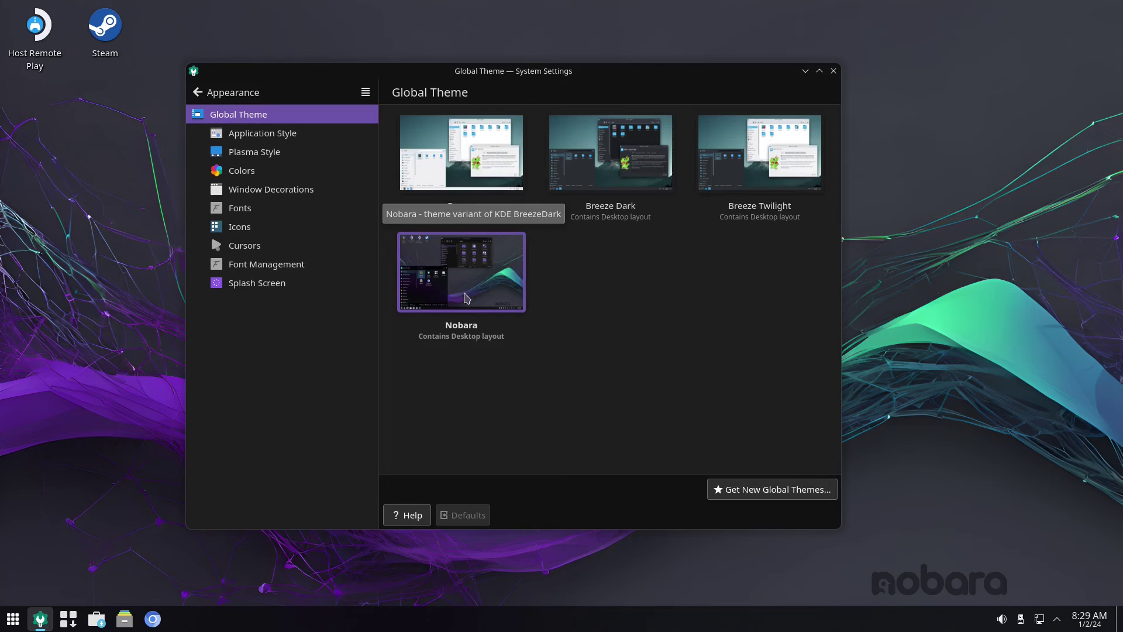
{"action": "left_click", "coordinate": [460, 143]}
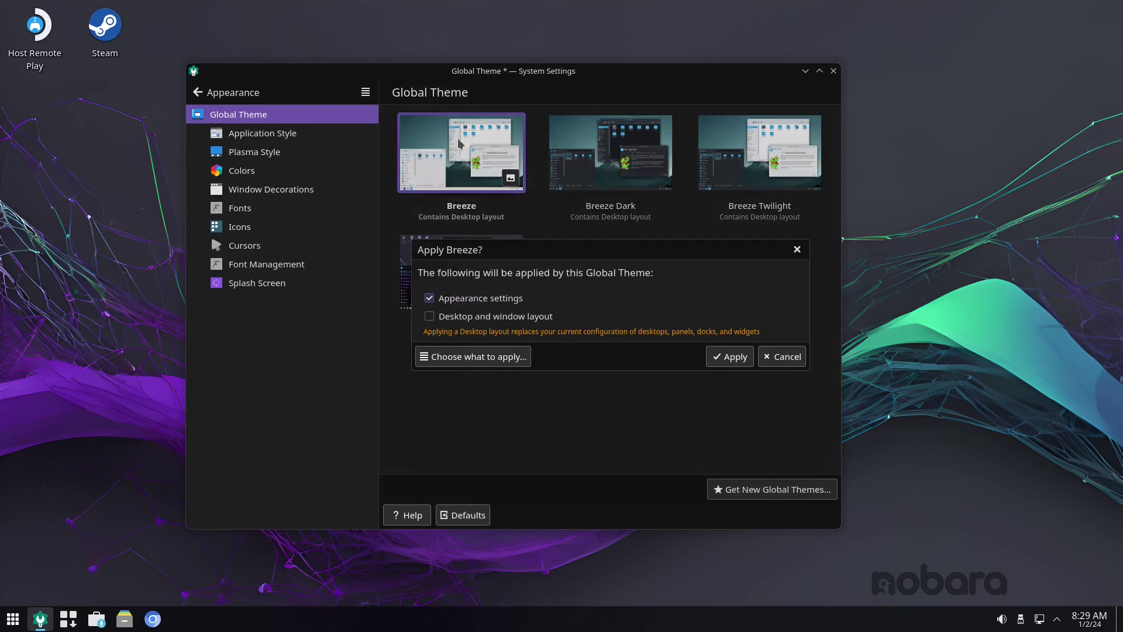
{"action": "left_click", "coordinate": [726, 359]}
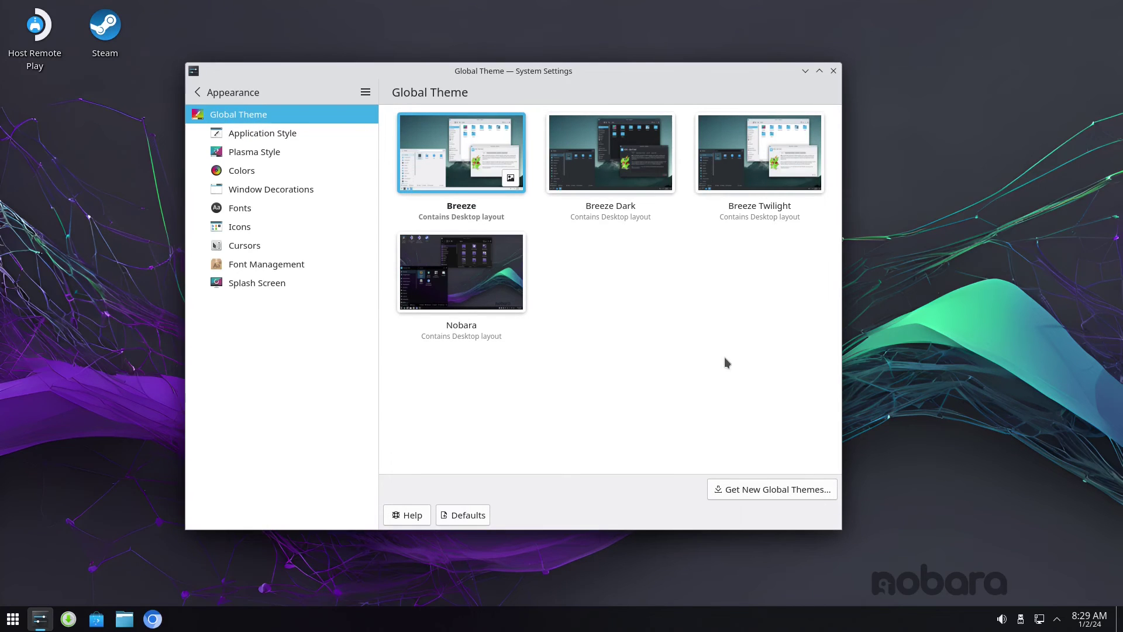
{"action": "left_click", "coordinate": [601, 154]}
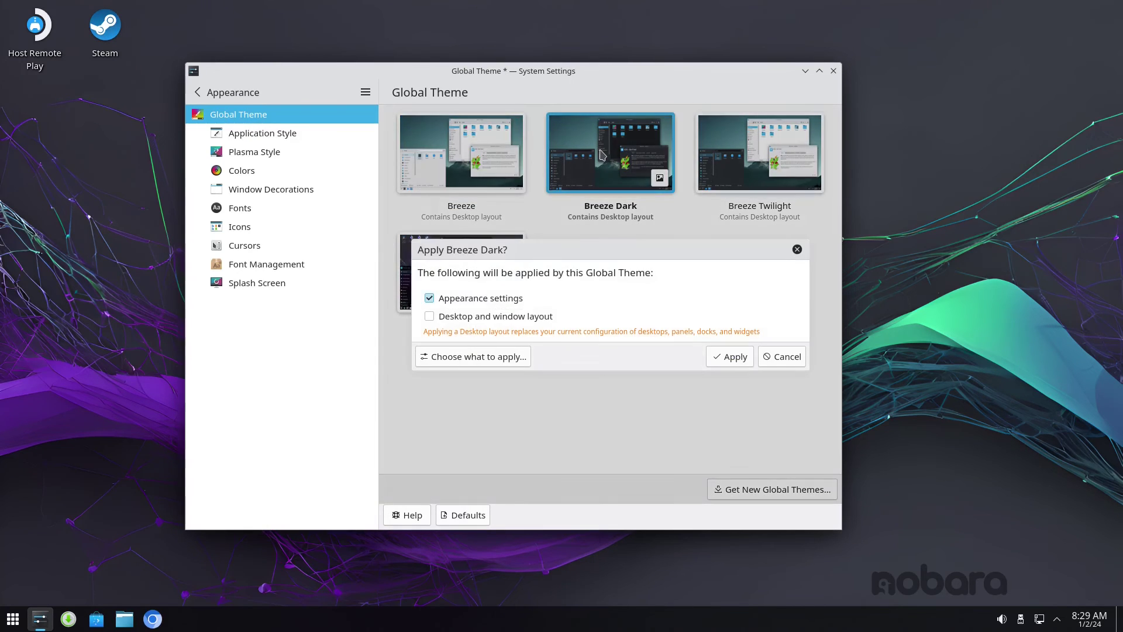
{"action": "left_click", "coordinate": [732, 360]}
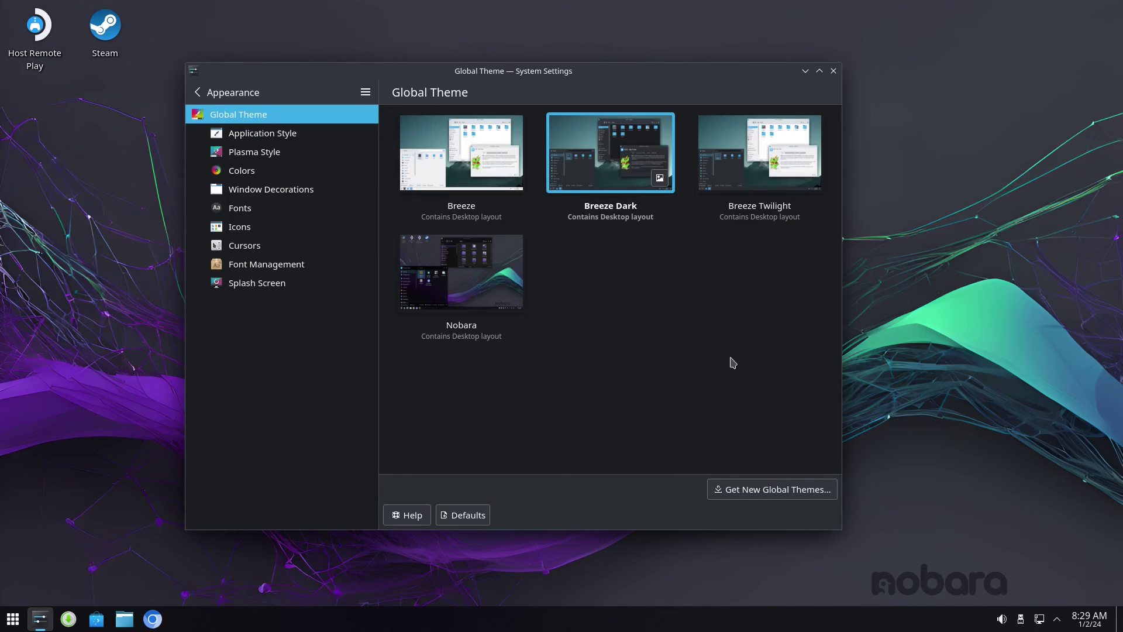
{"action": "left_click", "coordinate": [752, 159]}
{"action": "left_click", "coordinate": [731, 357]}
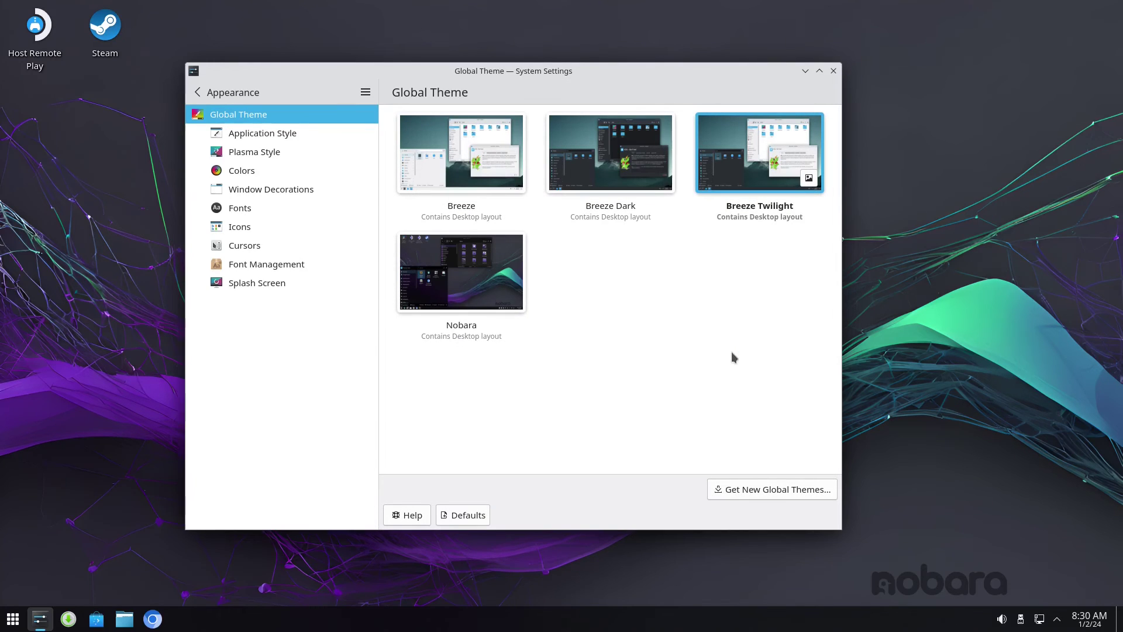
{"action": "left_click", "coordinate": [435, 291]}
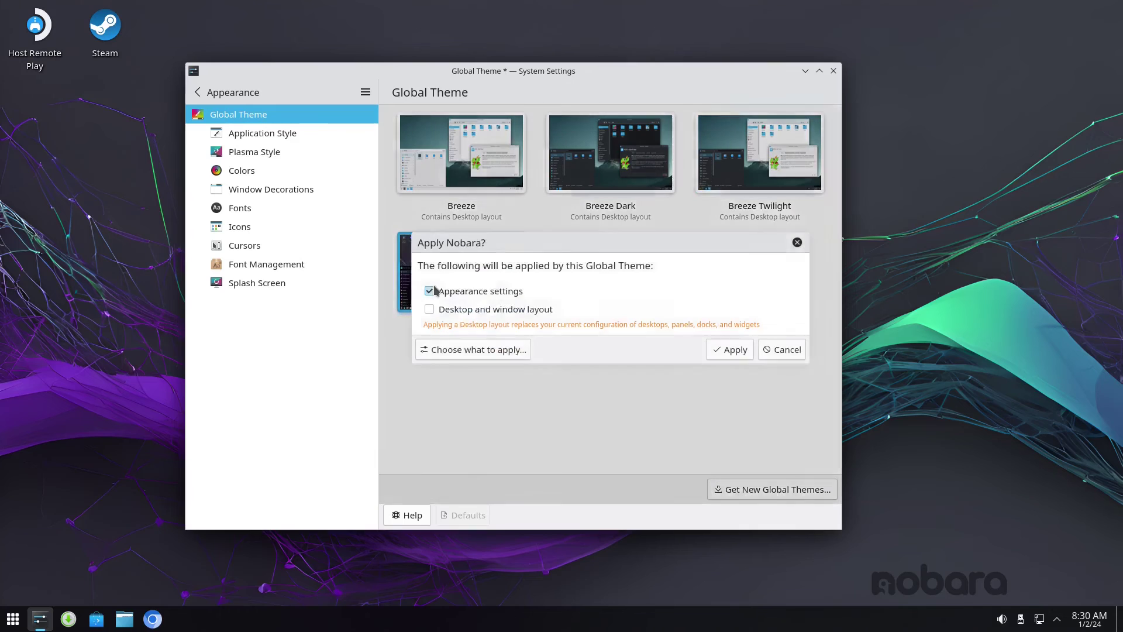
{"action": "left_click", "coordinate": [731, 350]}
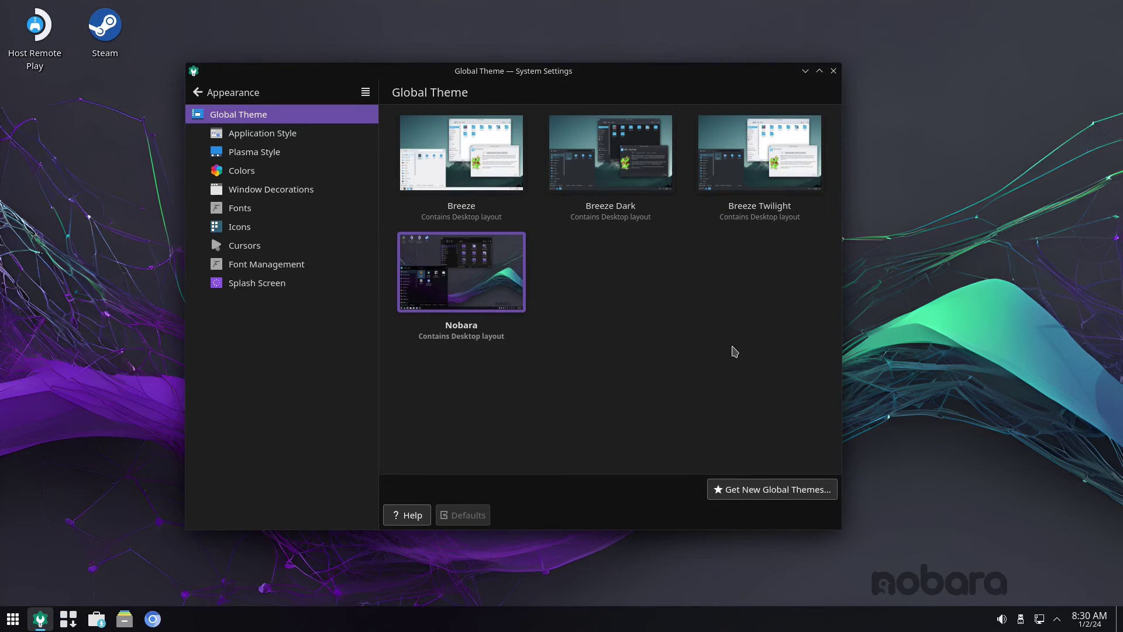
Set the Plasma style to Oxygen and apply it.
{"action": "left_click", "coordinate": [266, 136]}
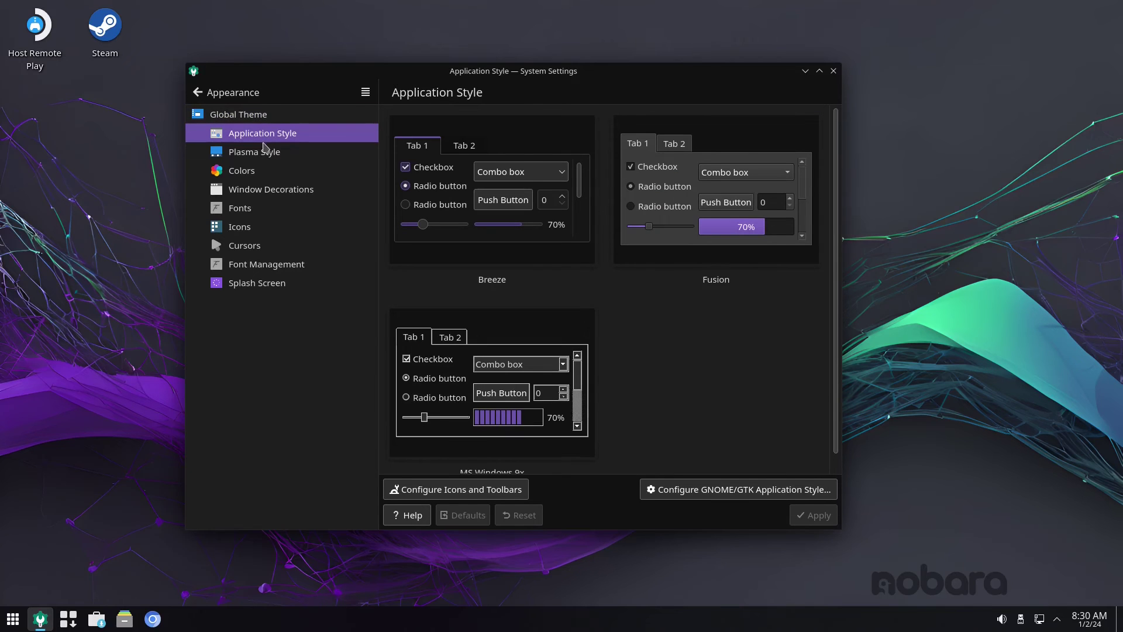
{"action": "left_click", "coordinate": [259, 152]}
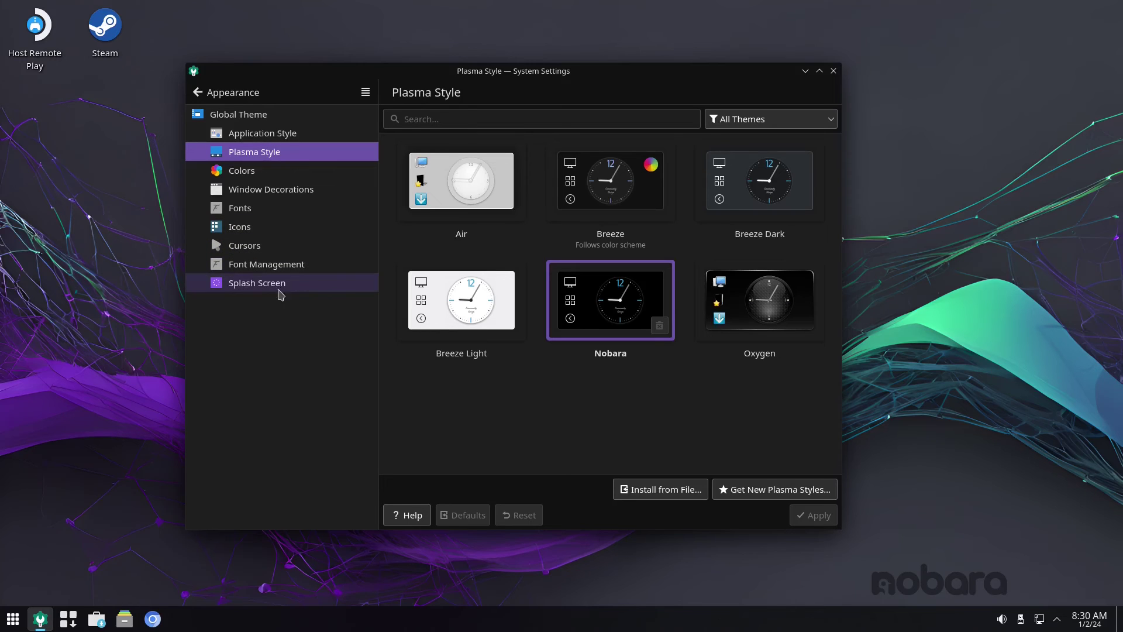
{"action": "left_click", "coordinate": [763, 294]}
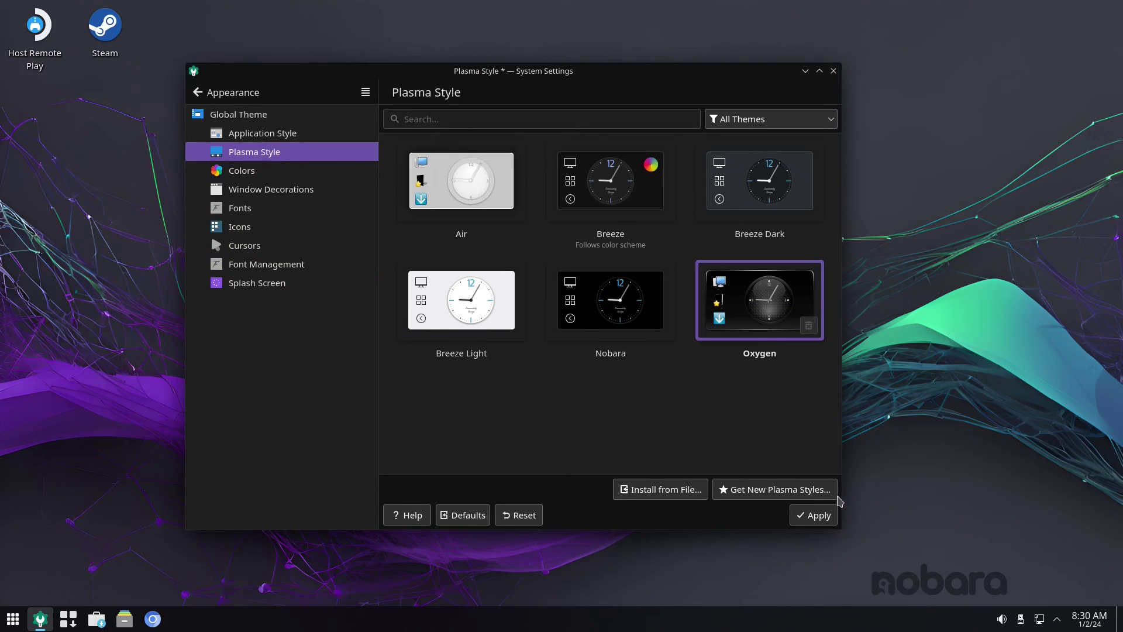
{"action": "left_click", "coordinate": [817, 517]}
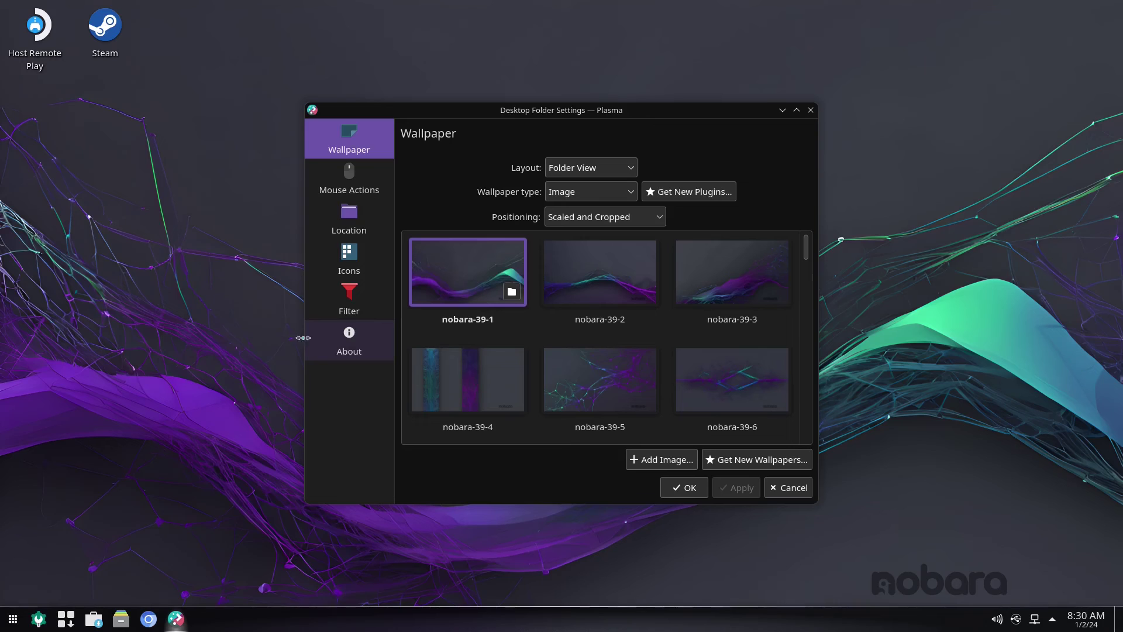
Shrink and move the wallpaper window aside, then try nobara-39-2, nobara-39-3 and nobara-39-4.
{"action": "left_click_drag", "start_coordinate": [360, 348], "coordinate": [578, 353]}
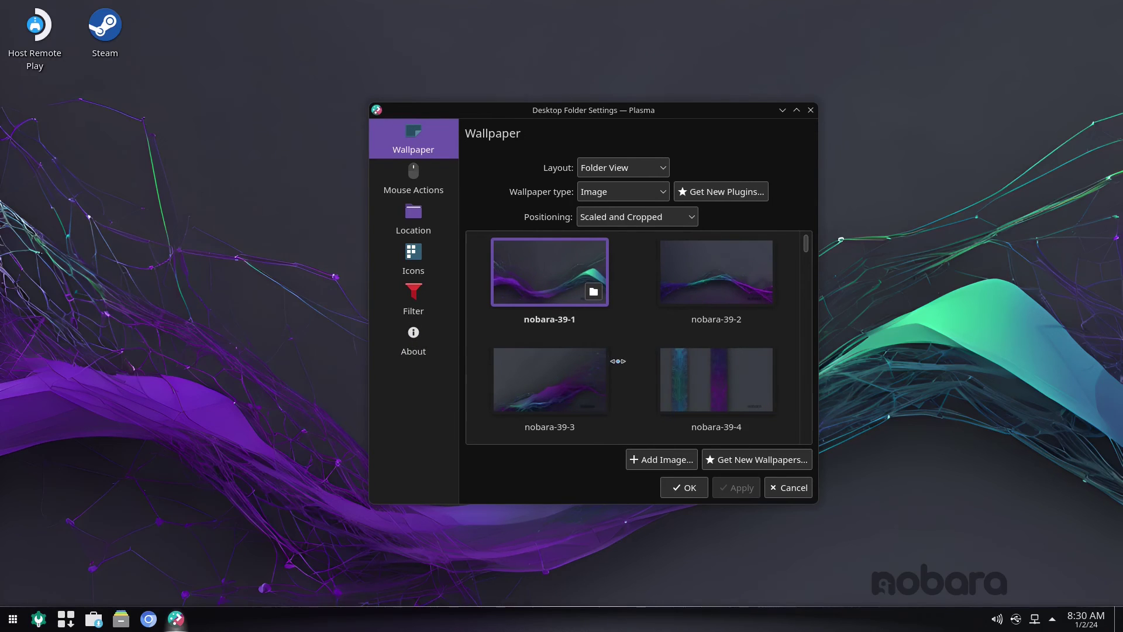
{"action": "left_click_drag", "start_coordinate": [736, 113], "coordinate": [1026, 12]}
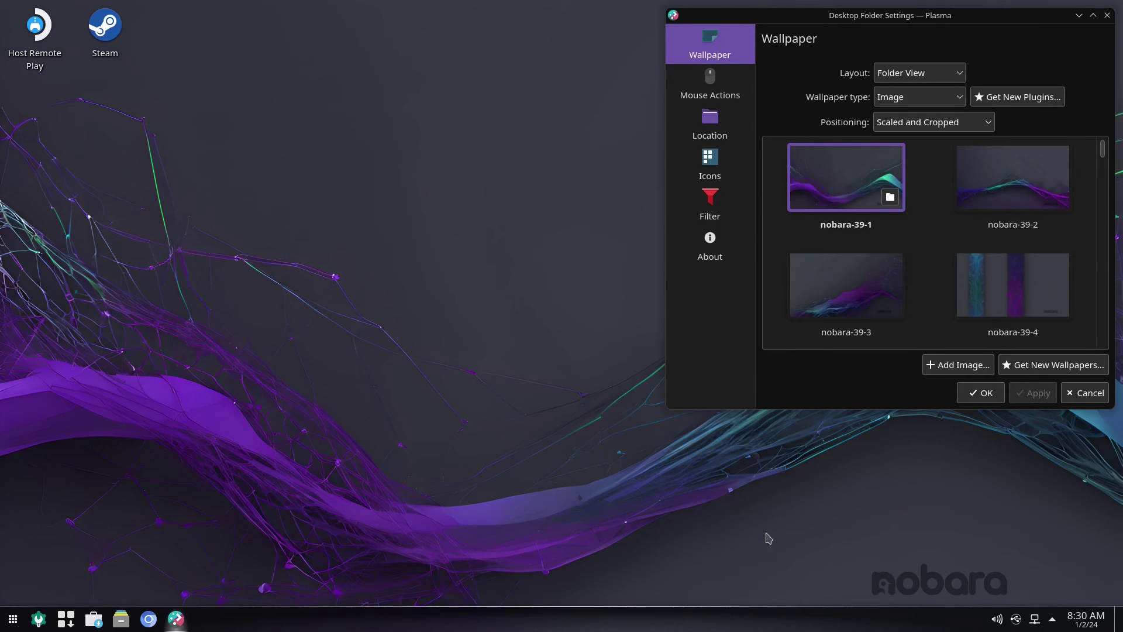
{"action": "left_click", "coordinate": [1003, 178]}
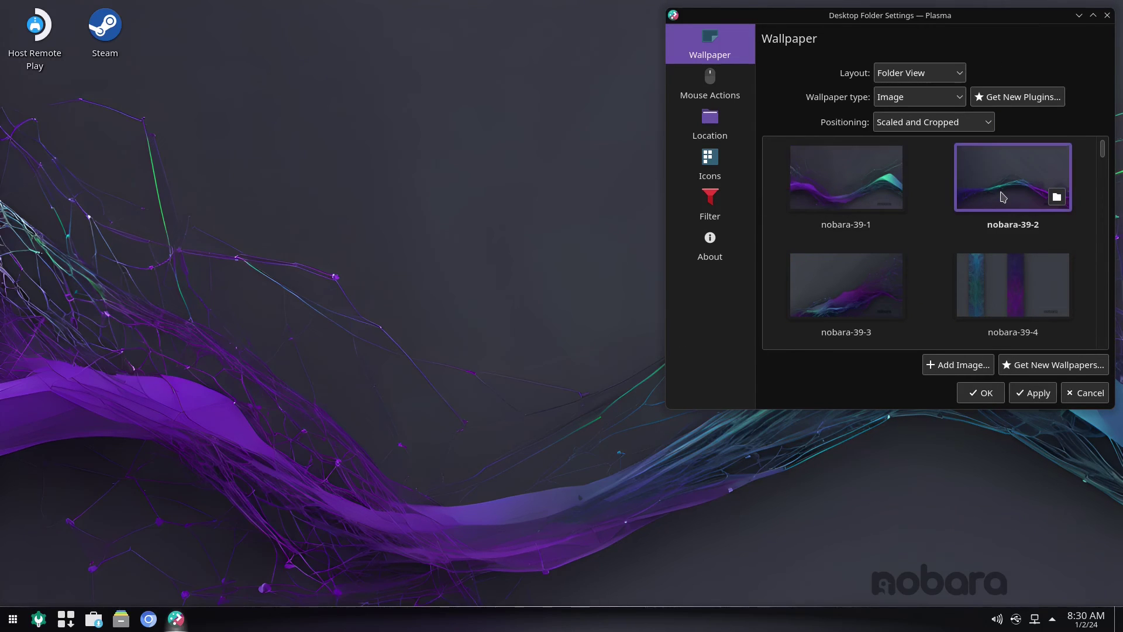
{"action": "left_click", "coordinate": [1039, 396]}
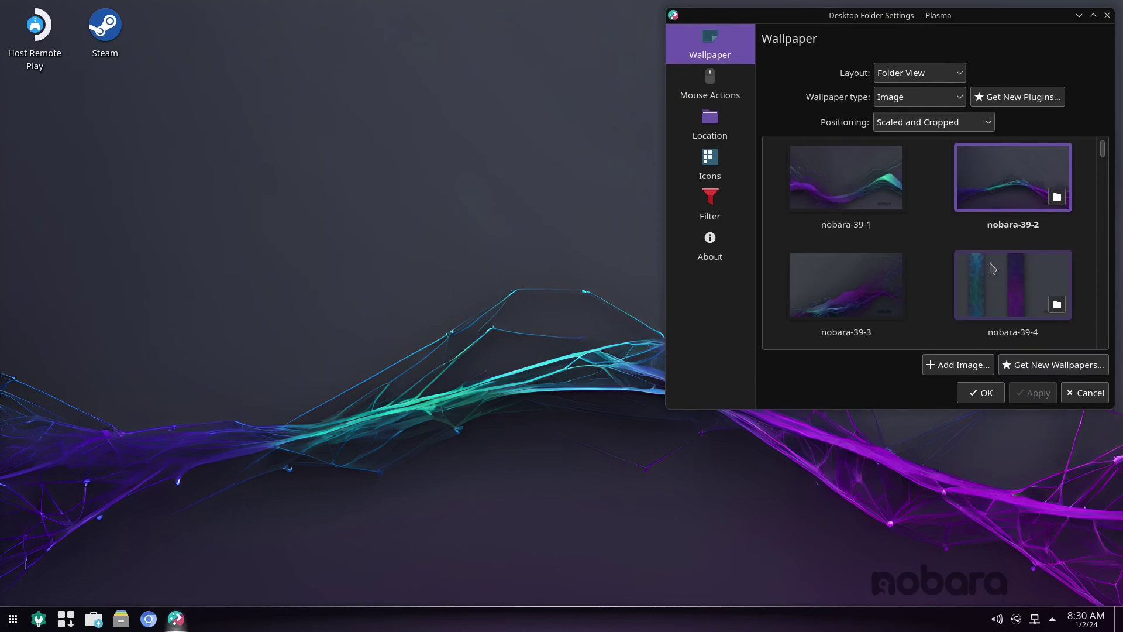
{"action": "left_click", "coordinate": [834, 278]}
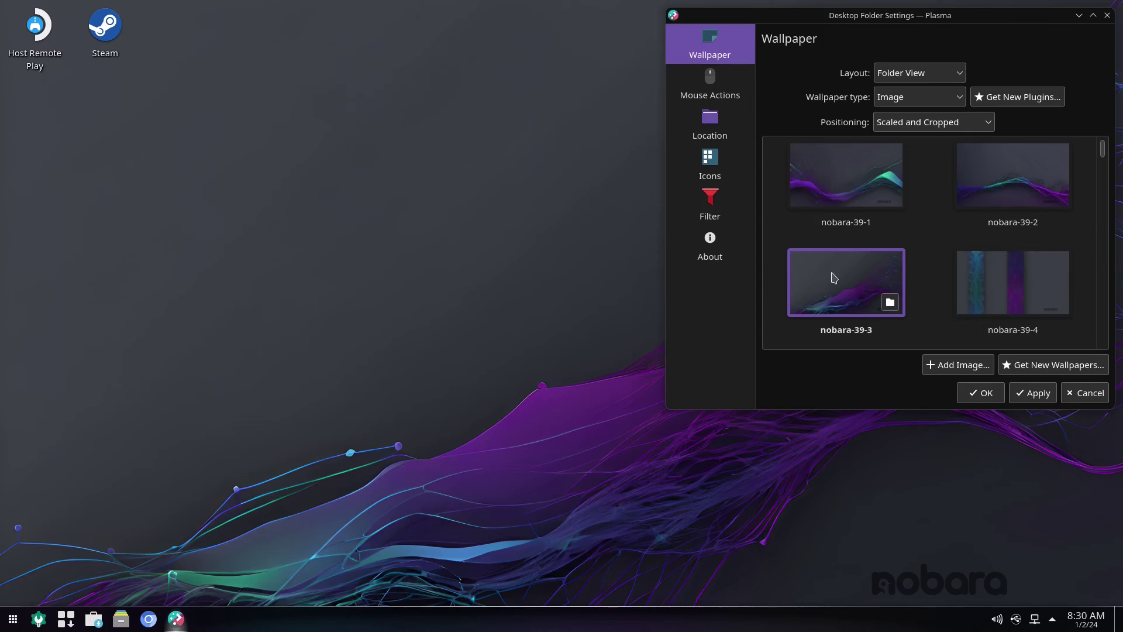
{"action": "left_click", "coordinate": [998, 273]}
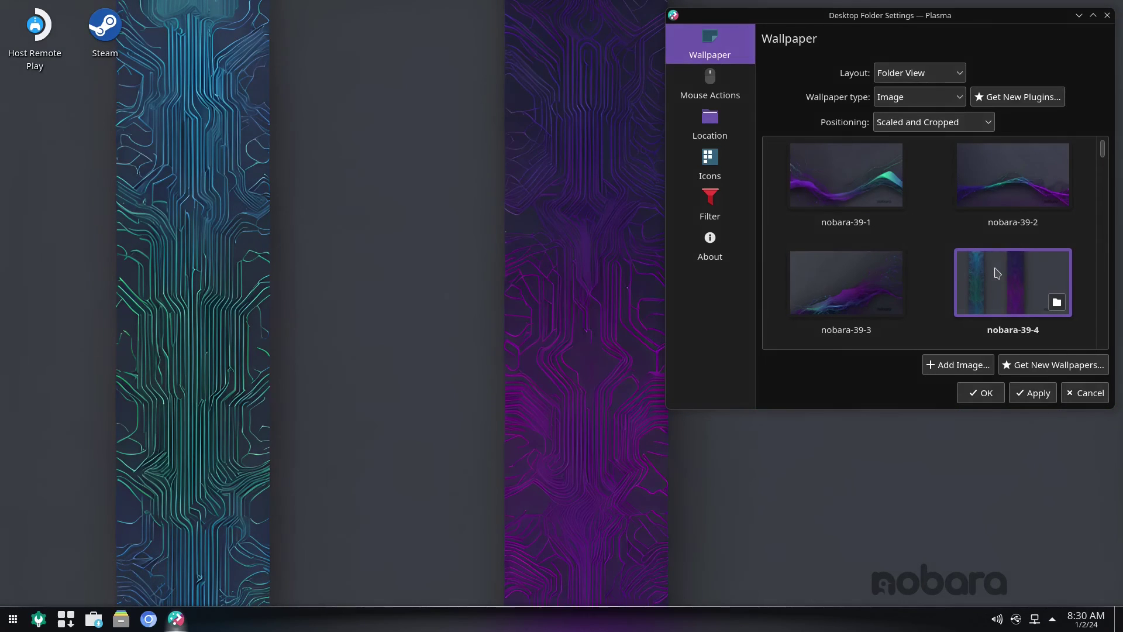
Preview nobara-mecha-penguins-1 through 5, then keep nobara-mecha-penguins-6 and confirm with OK.
{"action": "scroll", "coordinate": [895, 256], "scroll_direction": "down", "scroll_amount": 5}
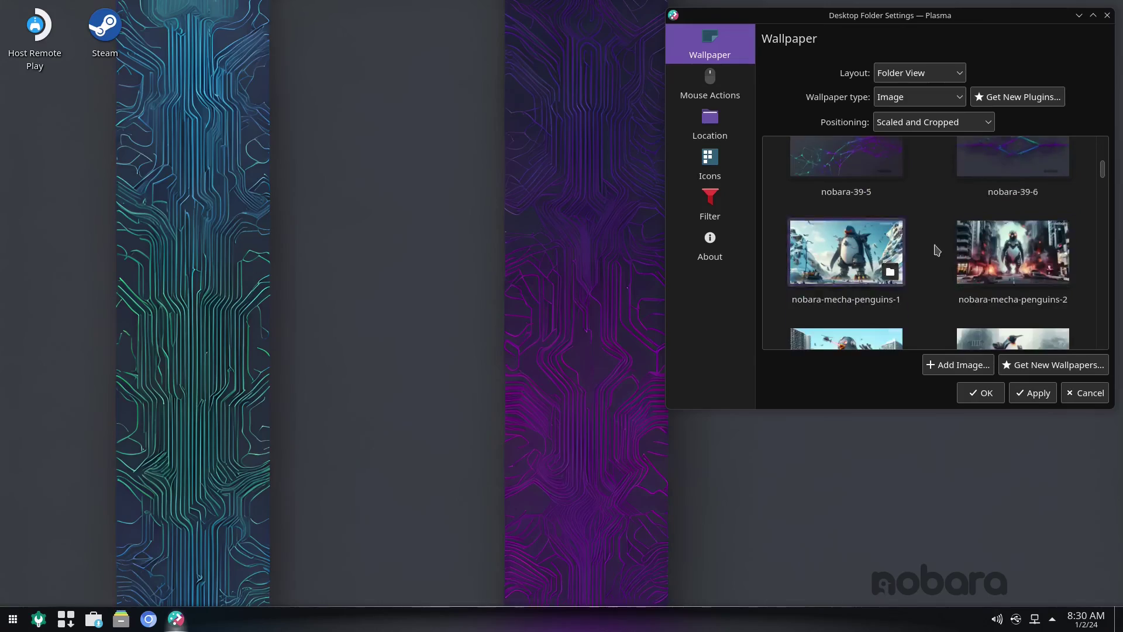
{"action": "left_click", "coordinate": [866, 215]}
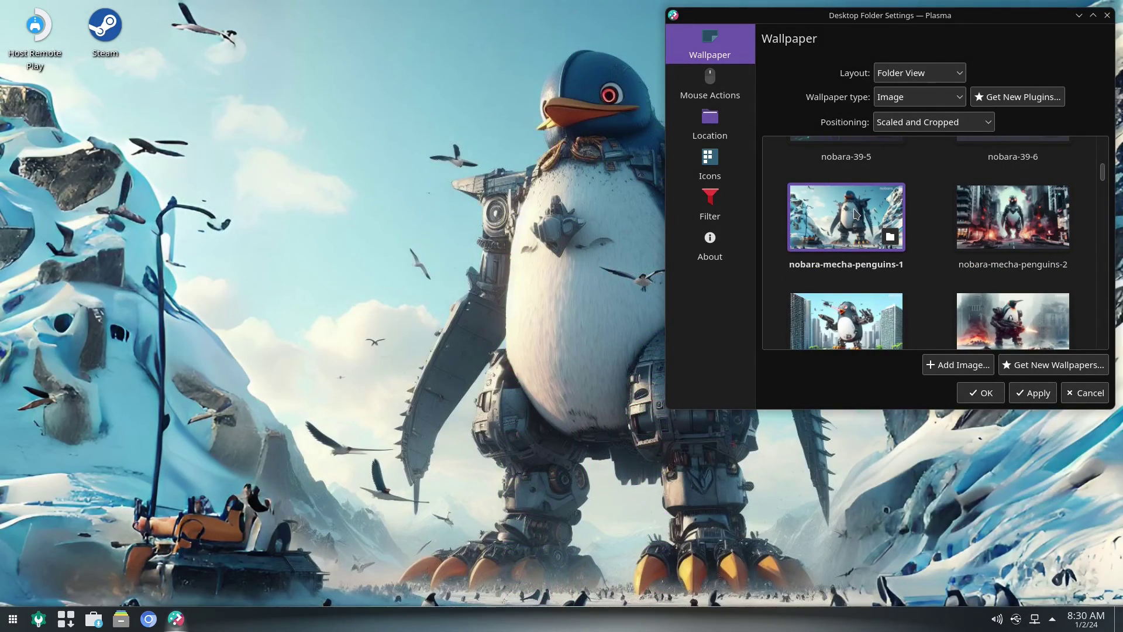
{"action": "left_click", "coordinate": [995, 211]}
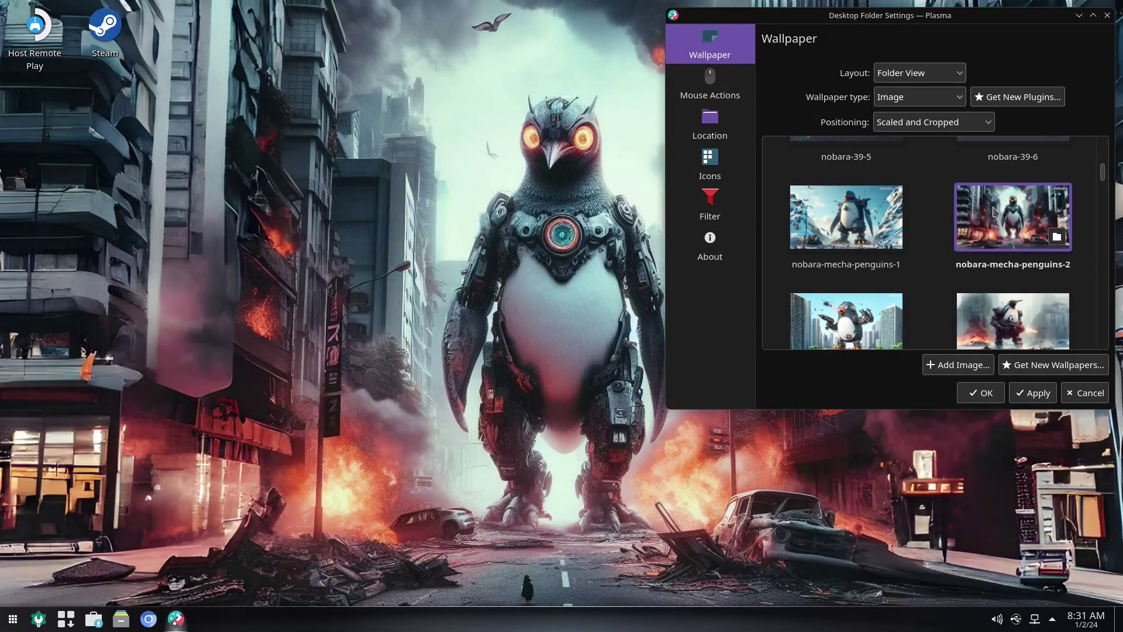
{"action": "left_click", "coordinate": [844, 317]}
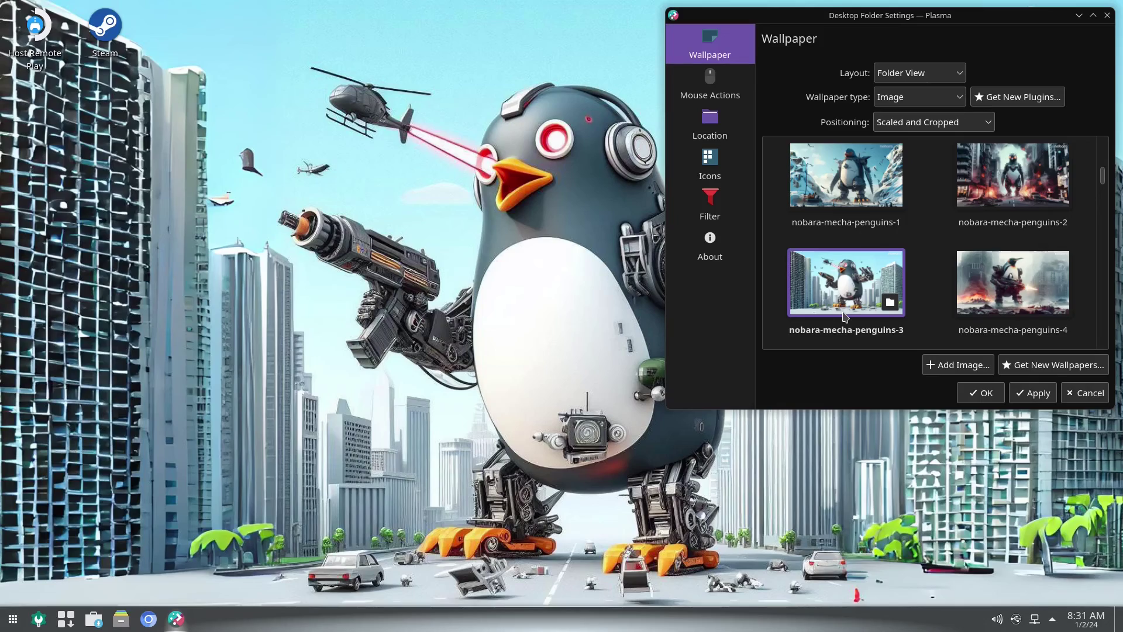
{"action": "left_click", "coordinate": [988, 275]}
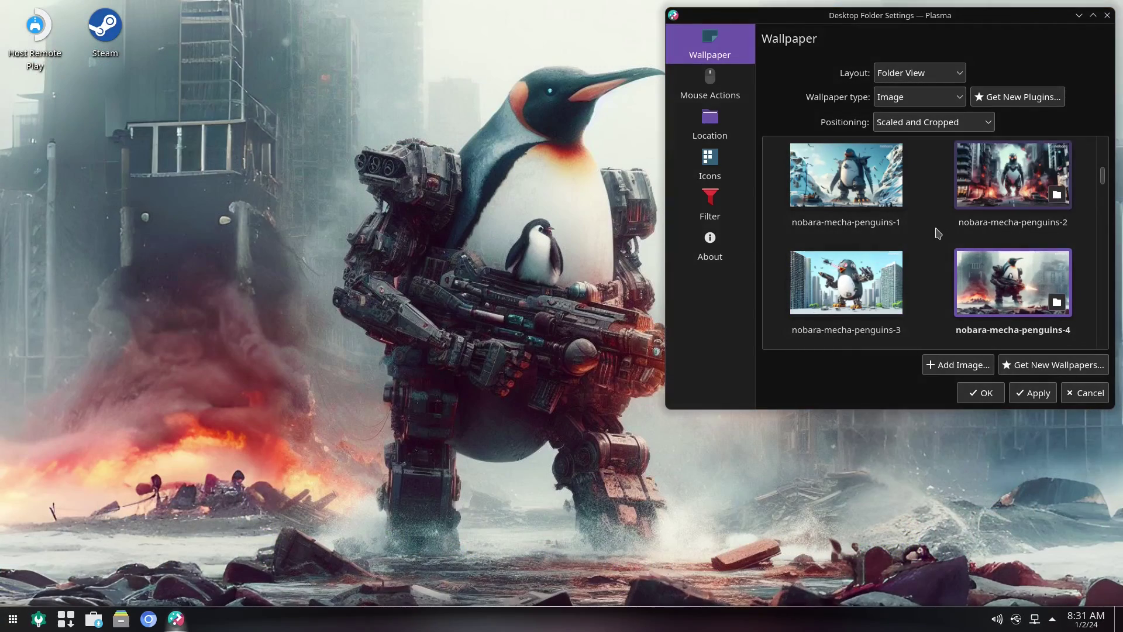
{"action": "scroll", "coordinate": [937, 233], "scroll_direction": "down", "scroll_amount": 1}
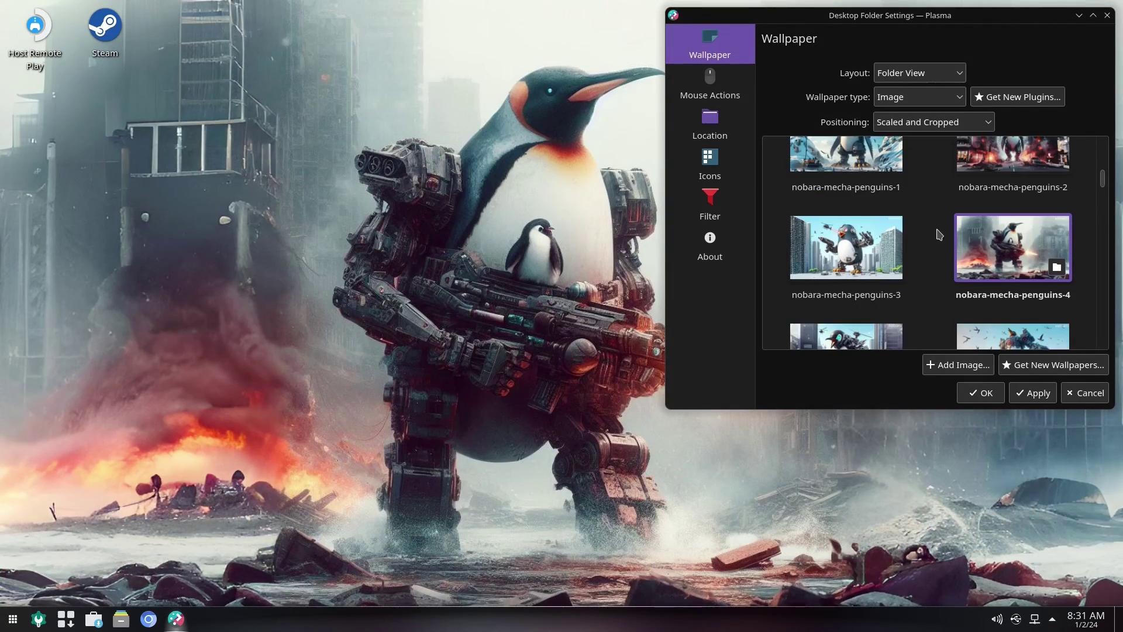
{"action": "scroll", "coordinate": [939, 234], "scroll_direction": "down", "scroll_amount": 3}
{"action": "left_click", "coordinate": [842, 245]}
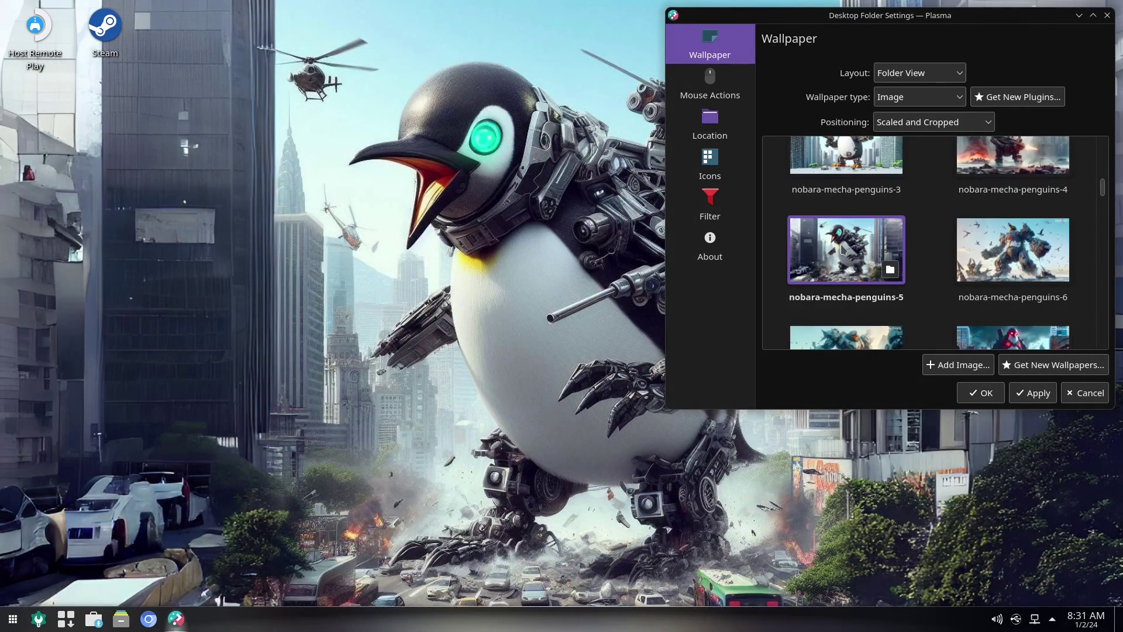
{"action": "left_click", "coordinate": [1000, 245]}
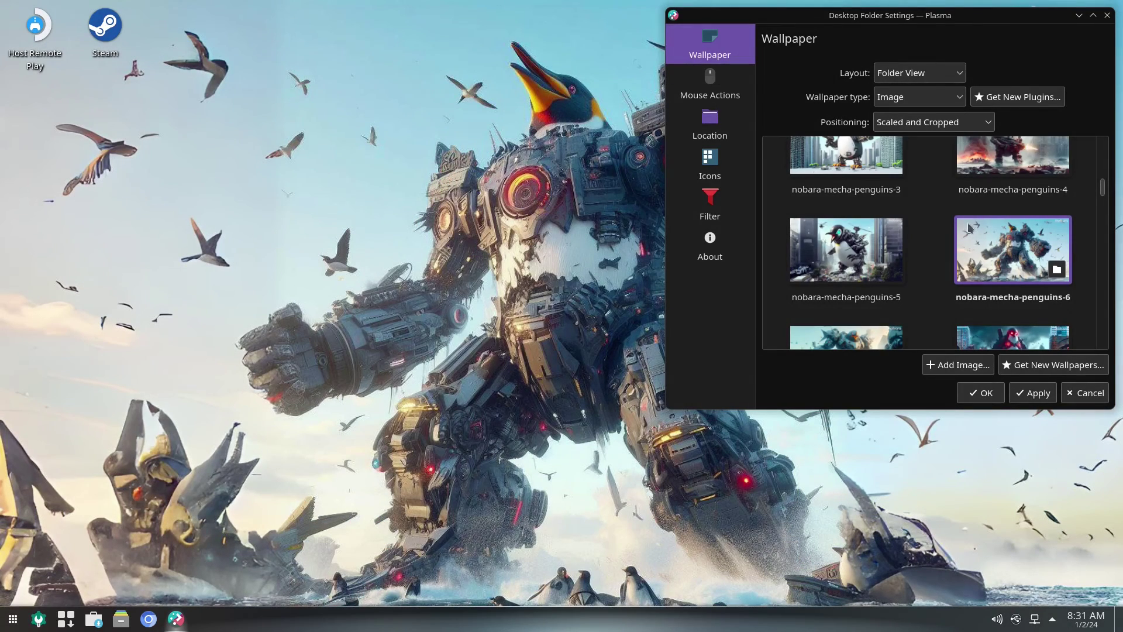
{"action": "left_click", "coordinate": [988, 401]}
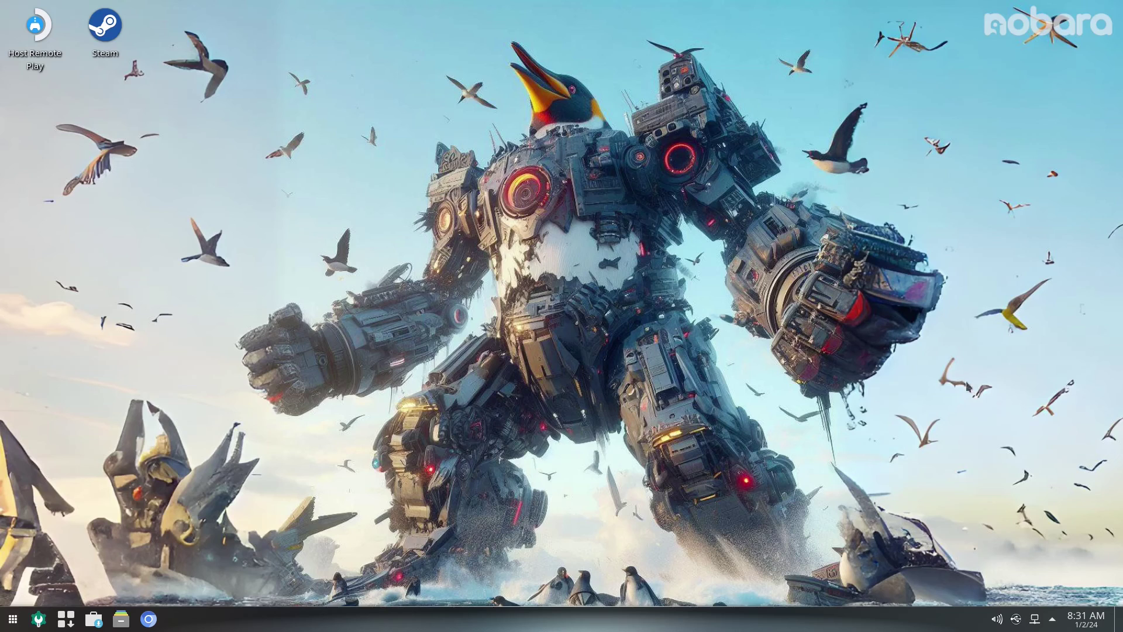